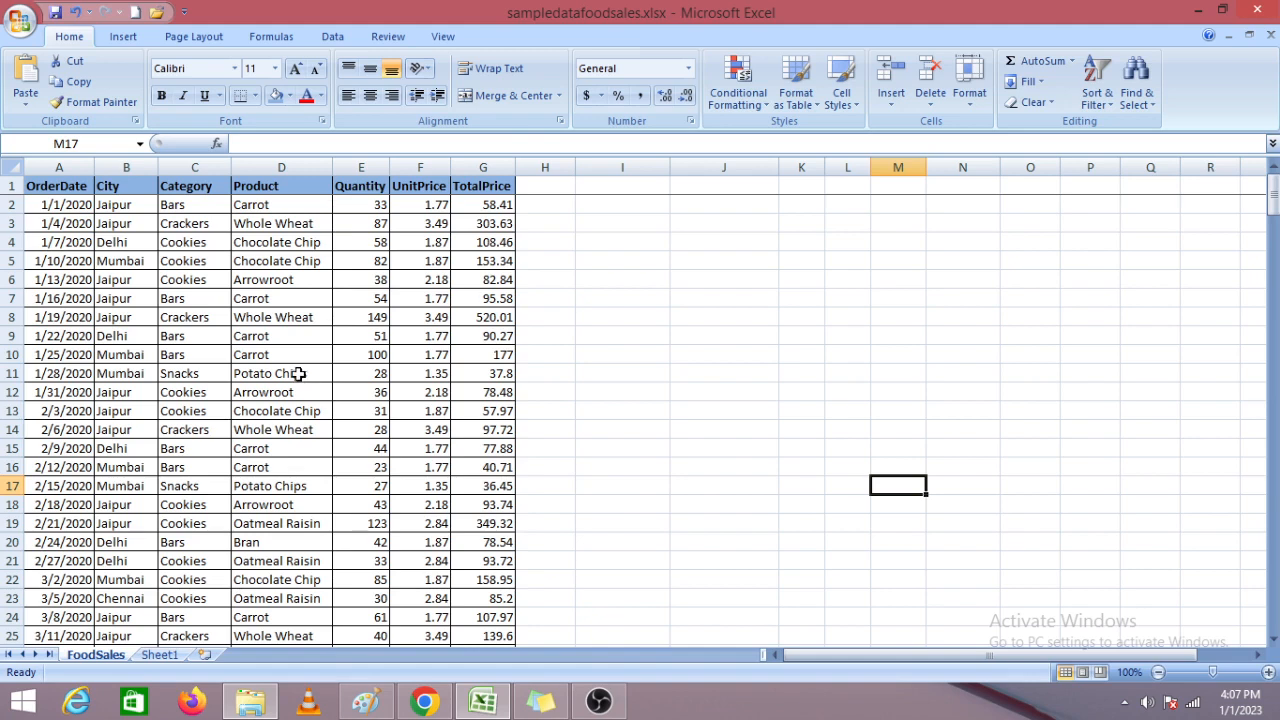
Examine the order records in the FoodSales sheet, looking over the dates, cities and categories.
left_click(121, 38)
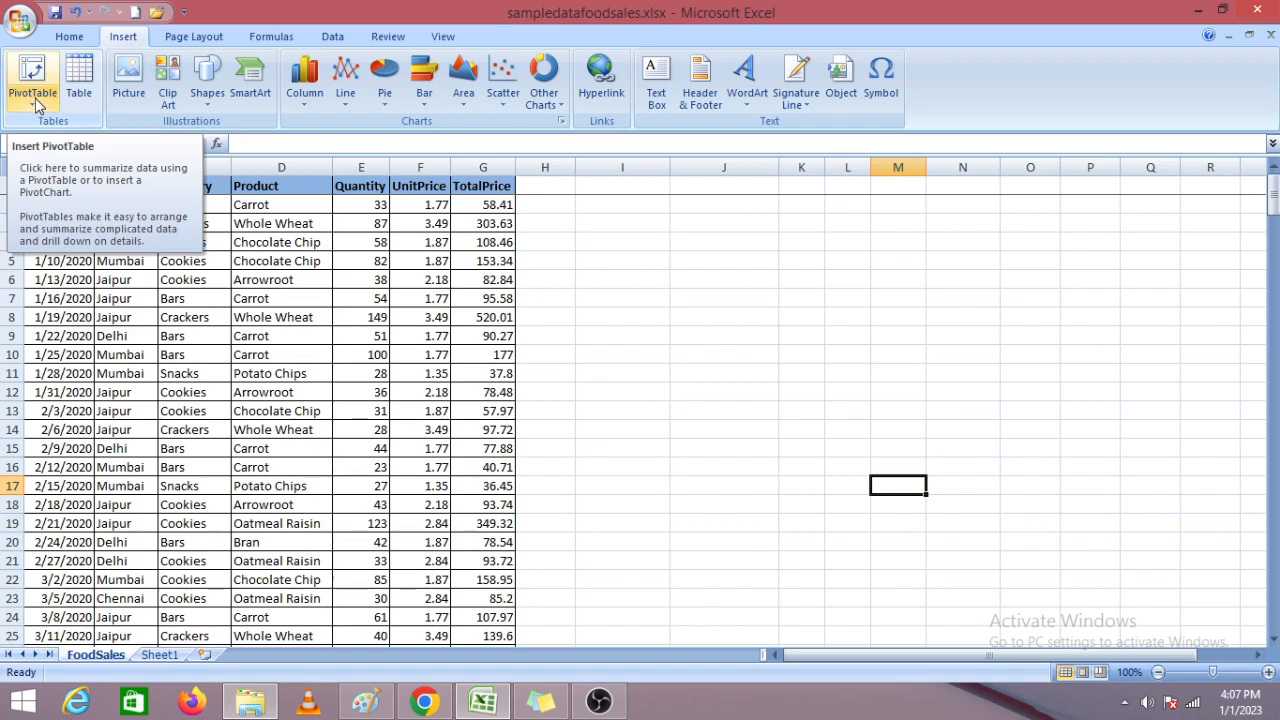
left_click(573, 284)
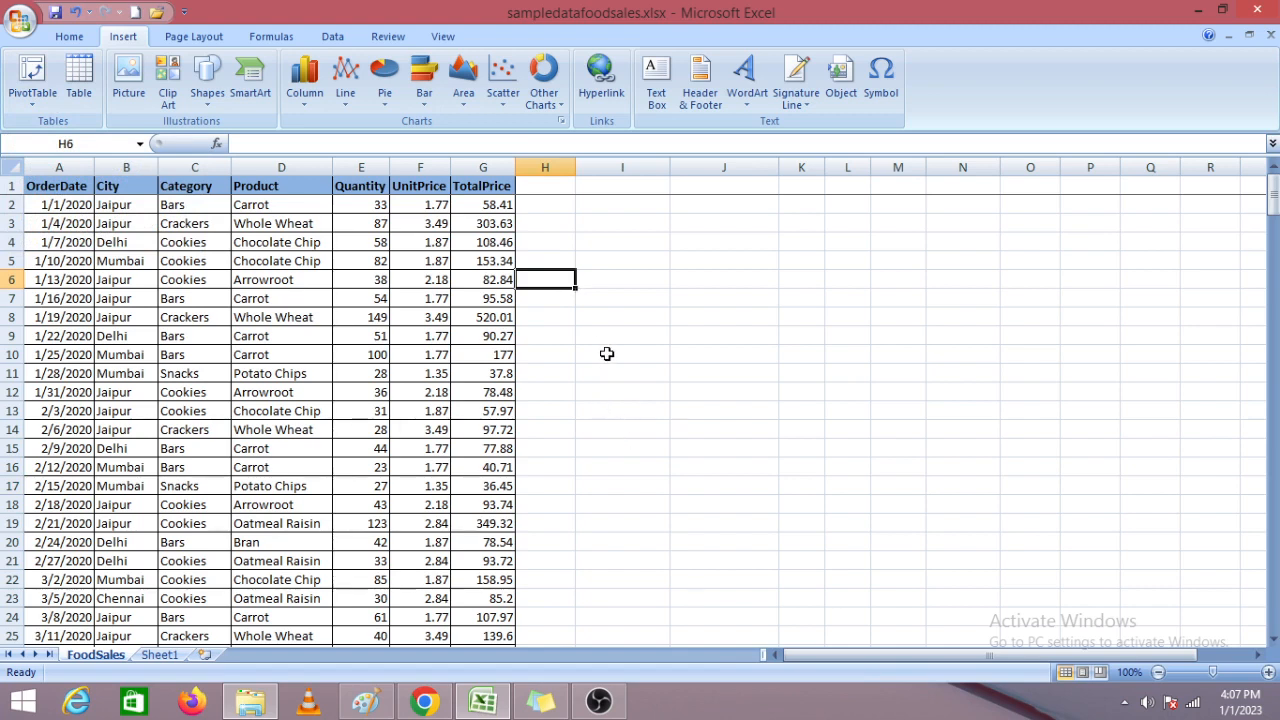
scroll(575, 442, "down", 5)
scroll(578, 440, "down", 7)
scroll(578, 440, "up", 12)
scroll(104, 408, "down", 2)
scroll(101, 513, "up", 2)
scroll(140, 390, "down", 7)
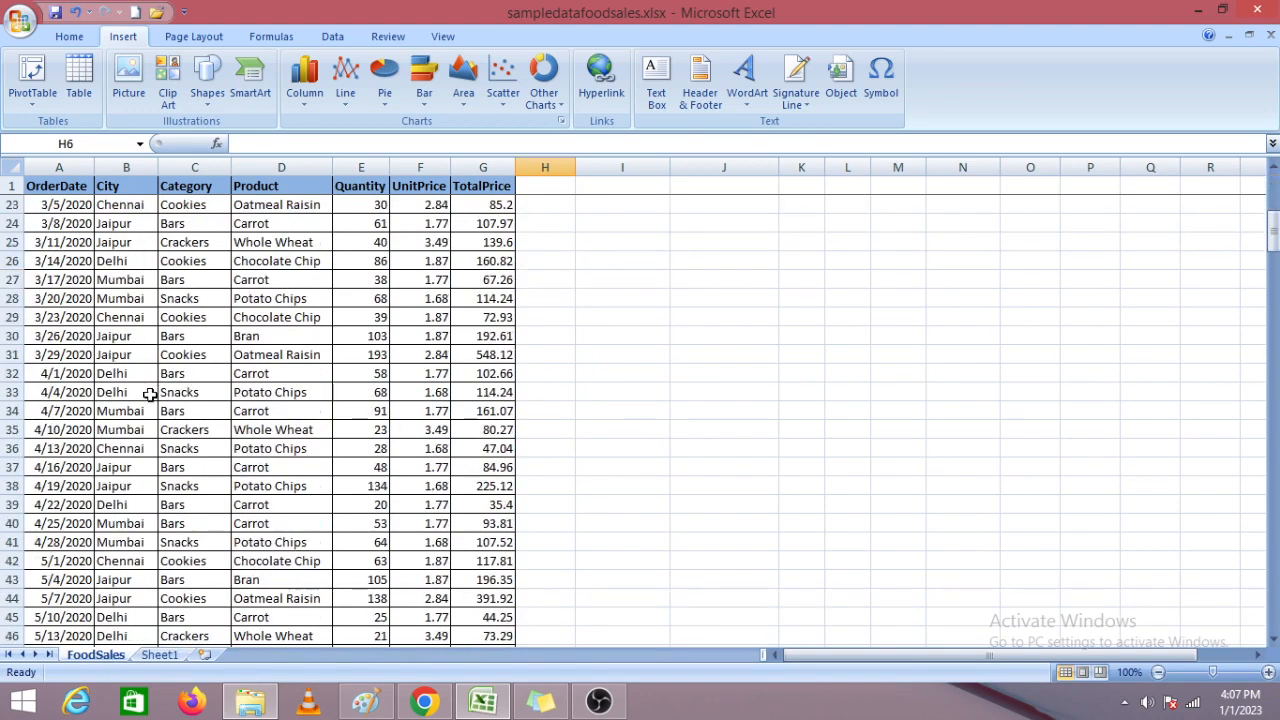
scroll(150, 397, "up", 7)
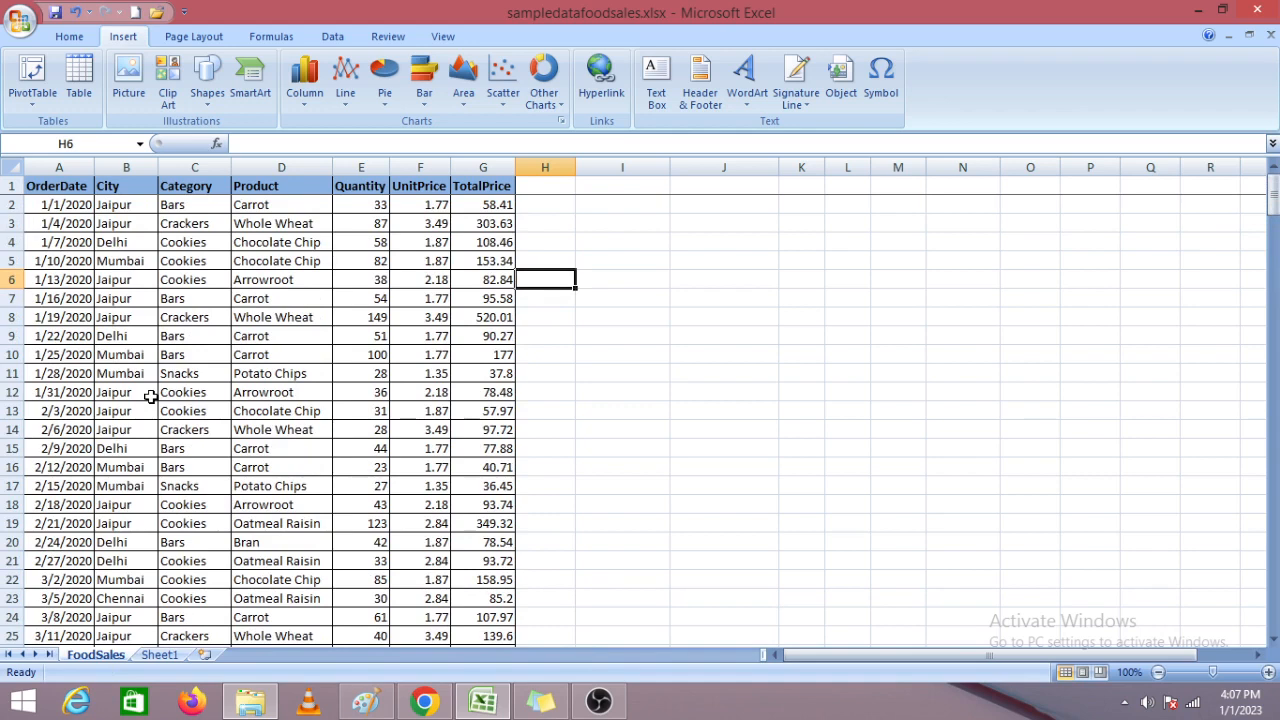
scroll(150, 397, "down", 6)
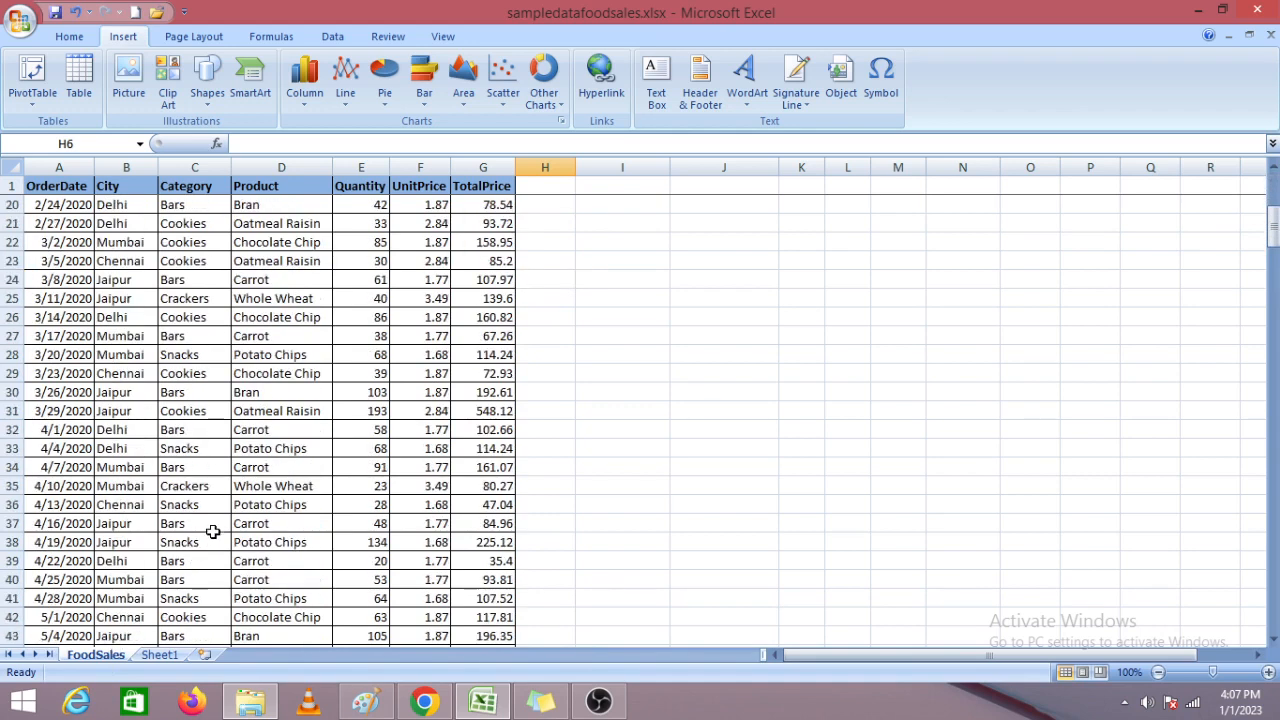
scroll(213, 532, "up", 6)
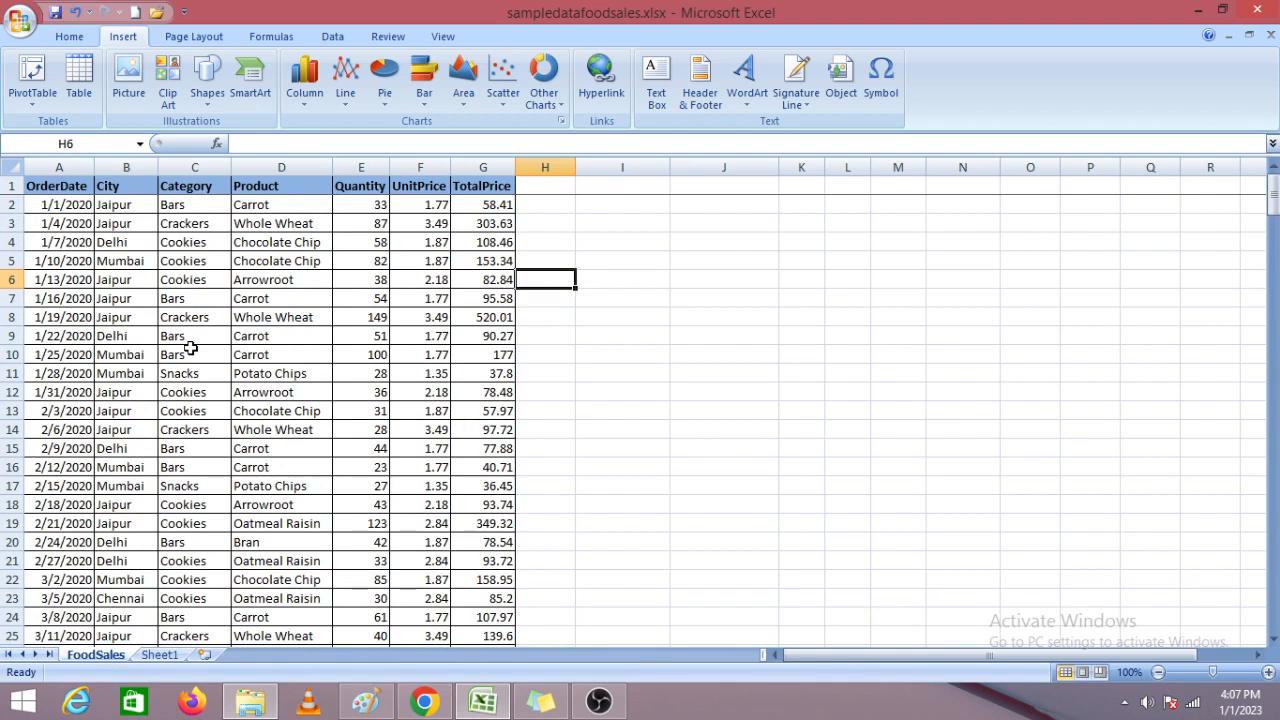
left_click(645, 352)
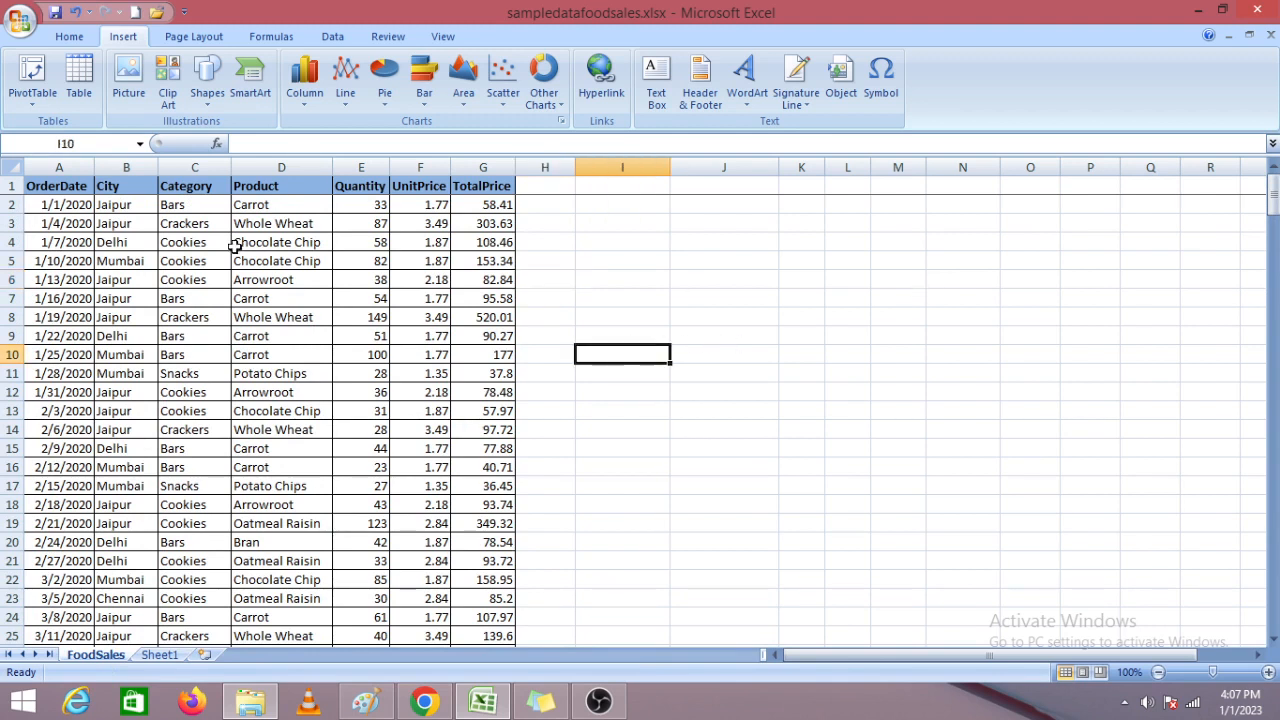
Review the sales table's column headers one by one, from OrderDate through TotalPrice.
left_click_drag(55, 190, 458, 196)
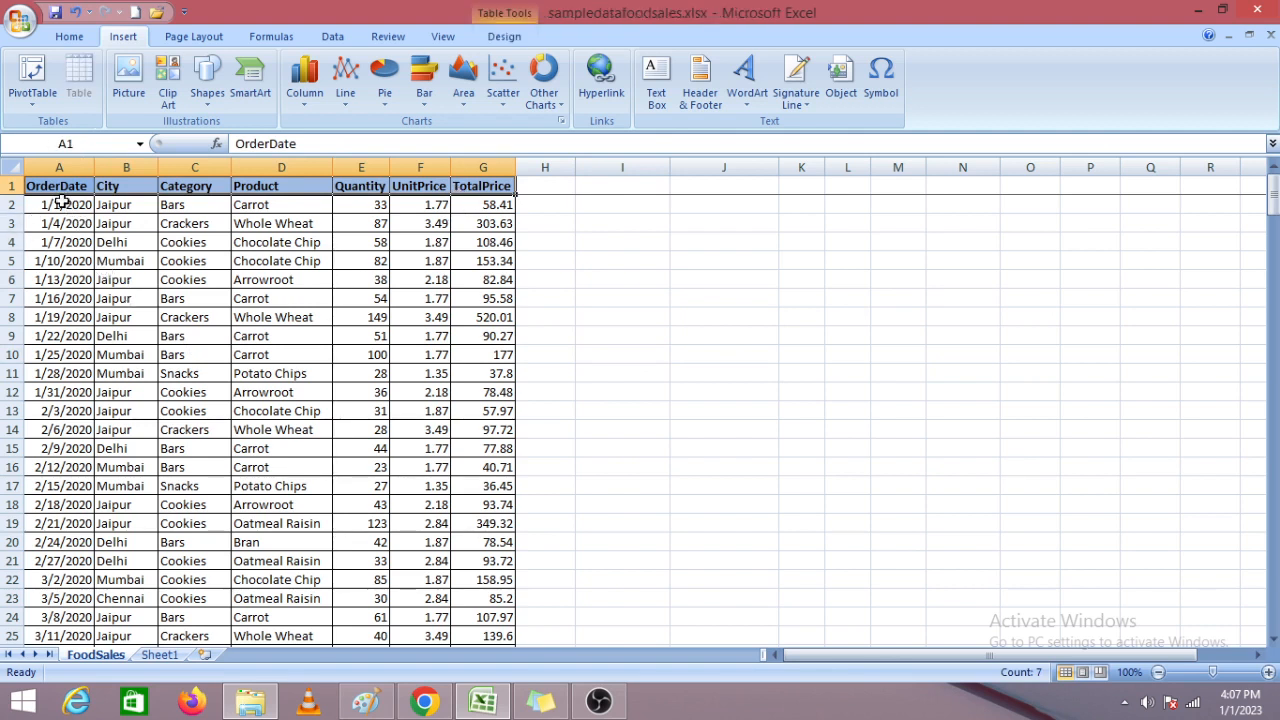
left_click(140, 190)
left_click(205, 190)
left_click(300, 192)
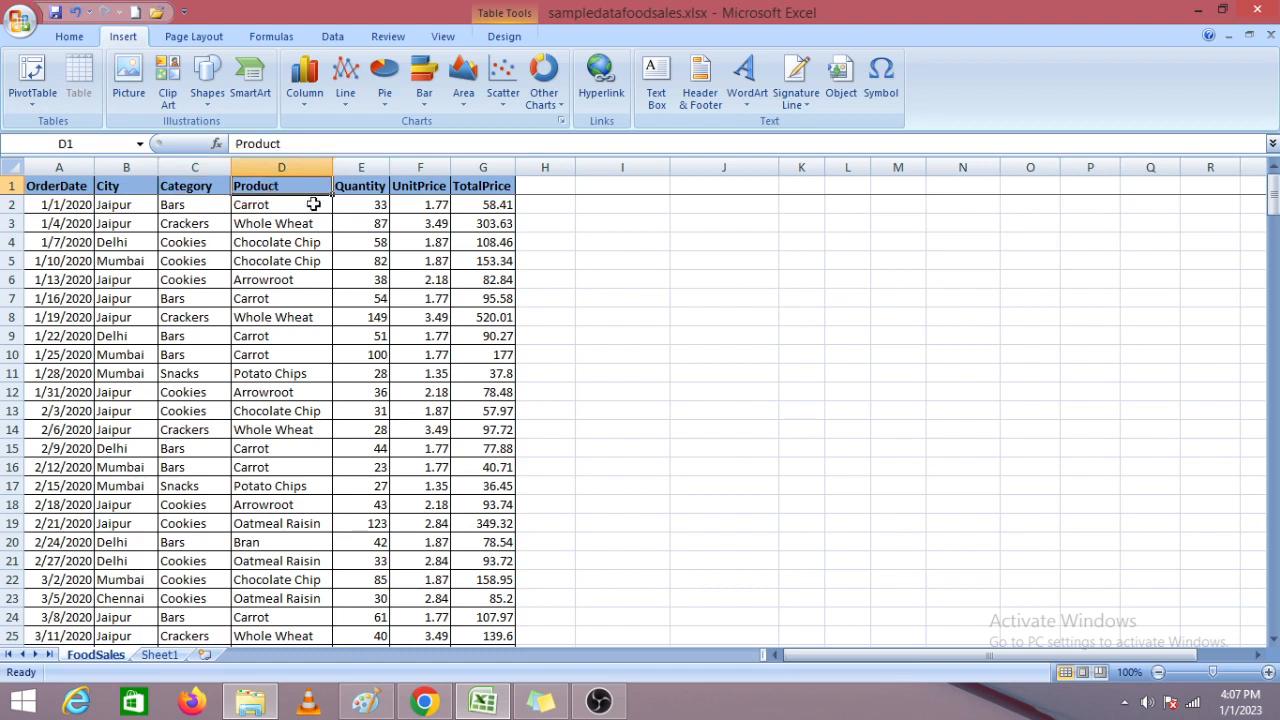
left_click(368, 190)
left_click(419, 193)
left_click(497, 193)
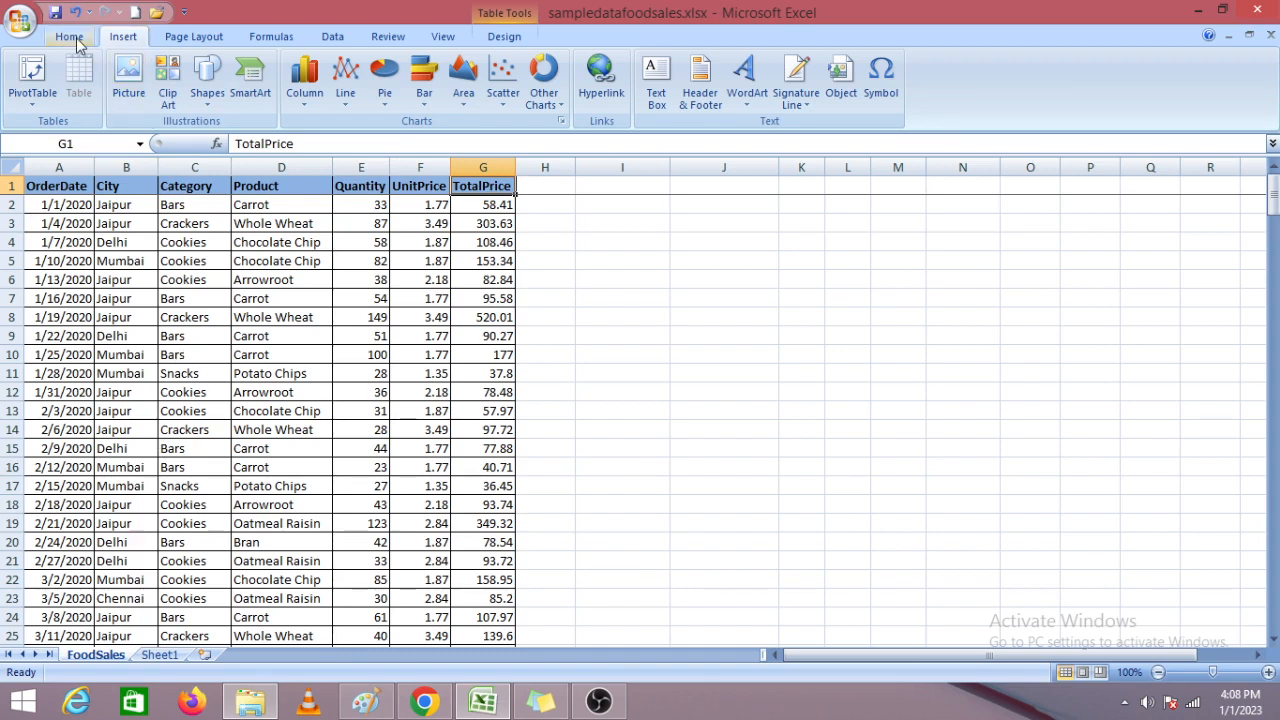
Start a new PivotTable using the entire sales table, including its headers, as the source range.
left_click(70, 38)
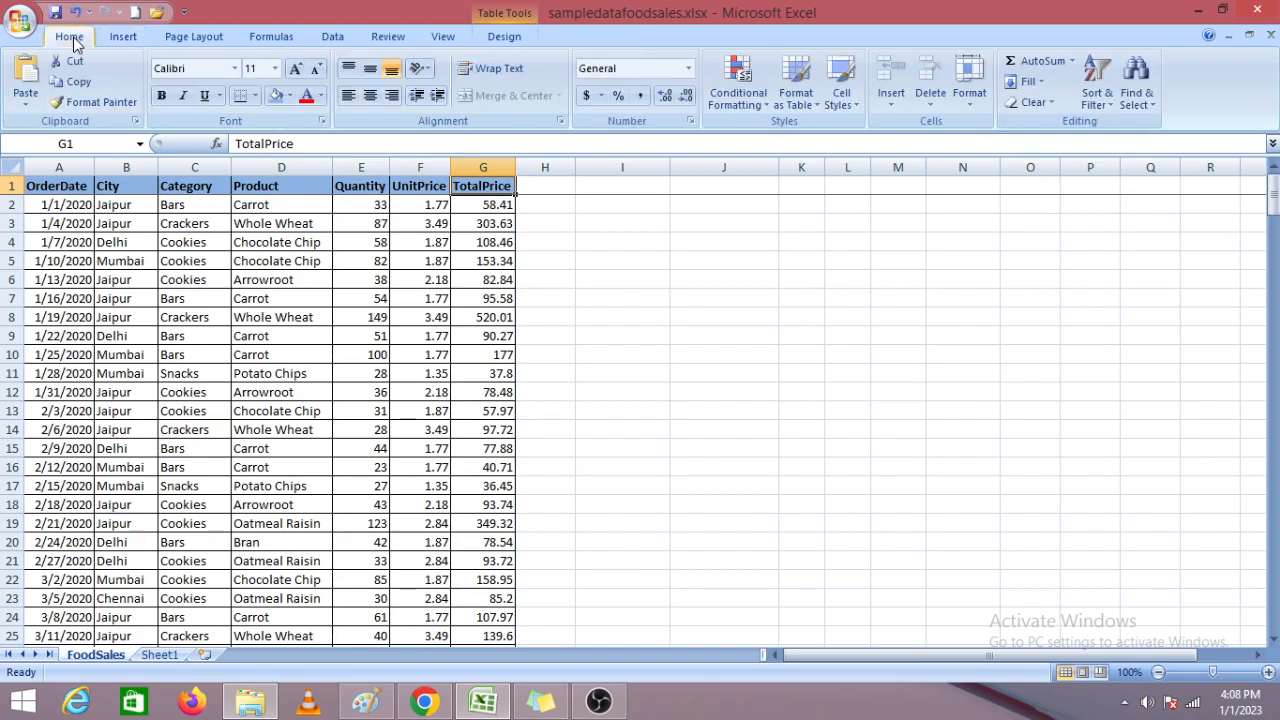
left_click(124, 38)
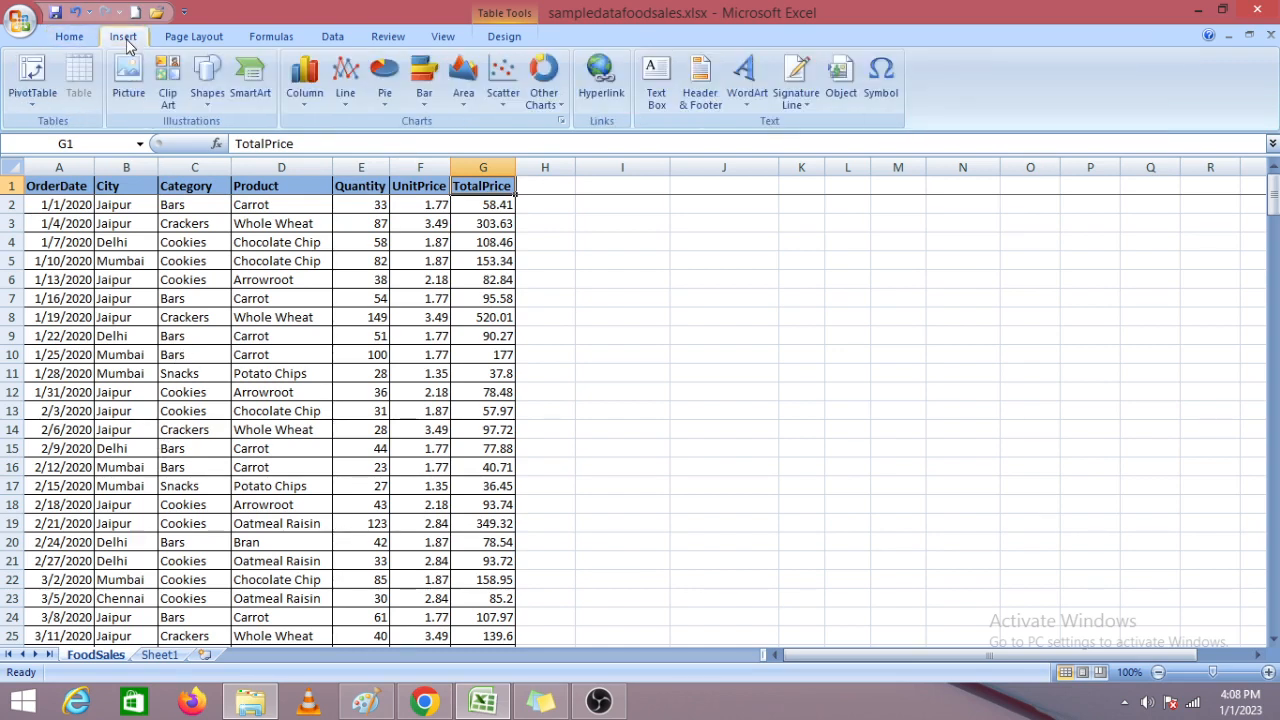
left_click(33, 96)
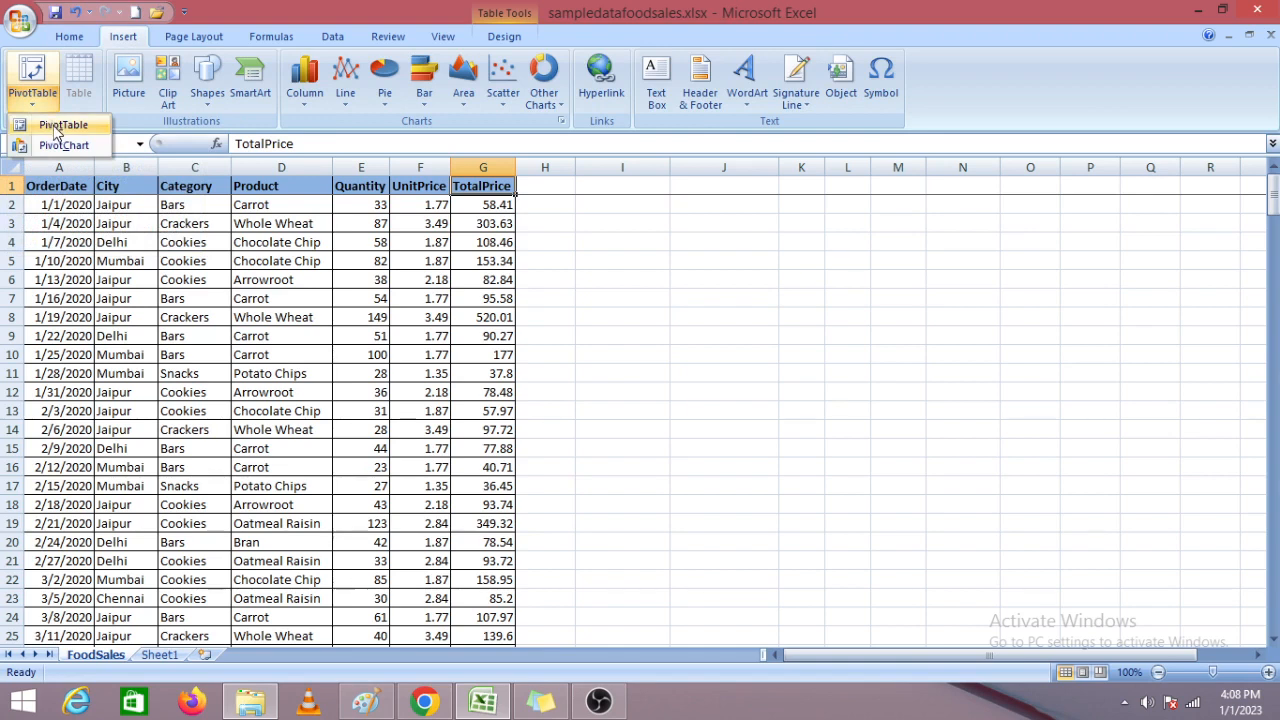
left_click(58, 125)
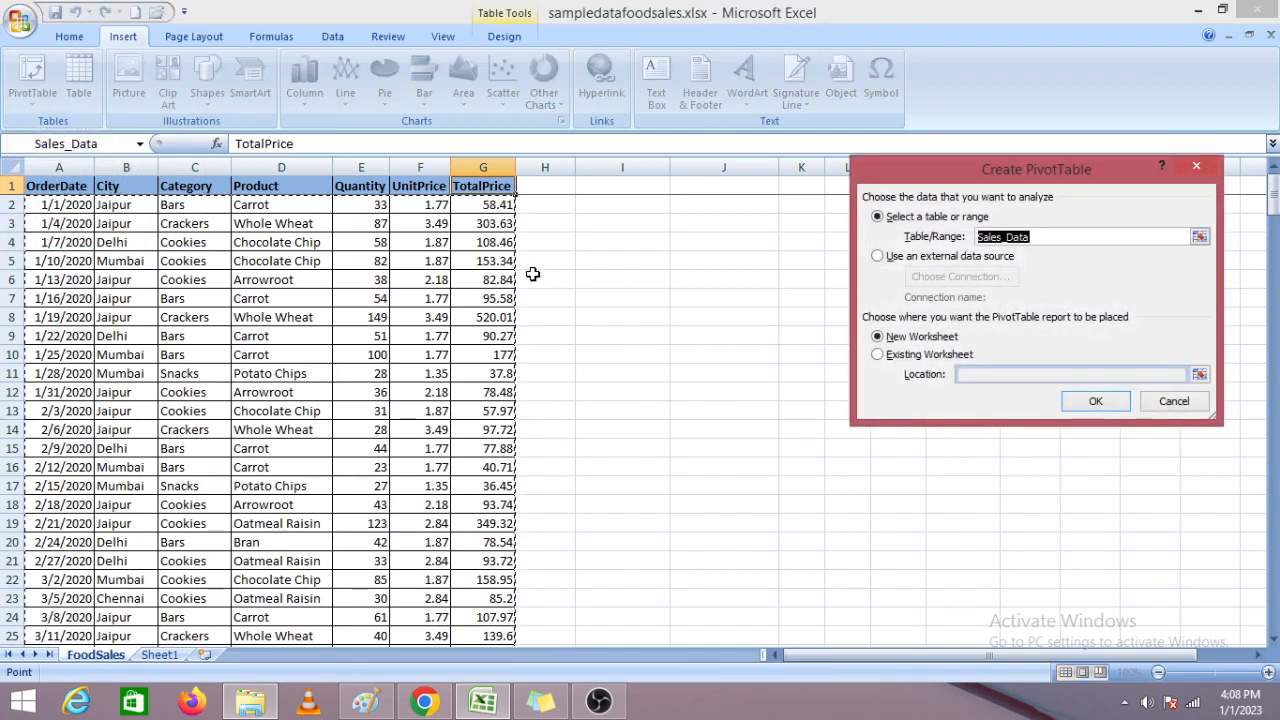
left_click(292, 281)
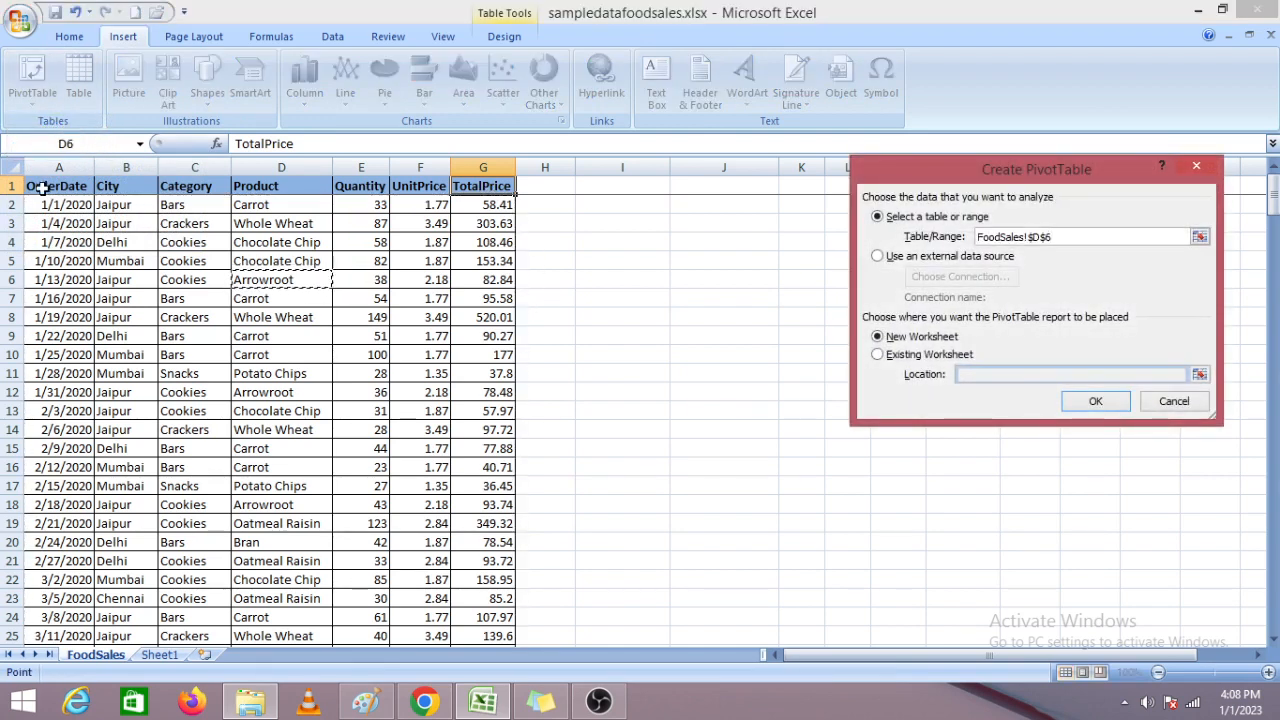
left_click_drag(42, 186, 490, 627)
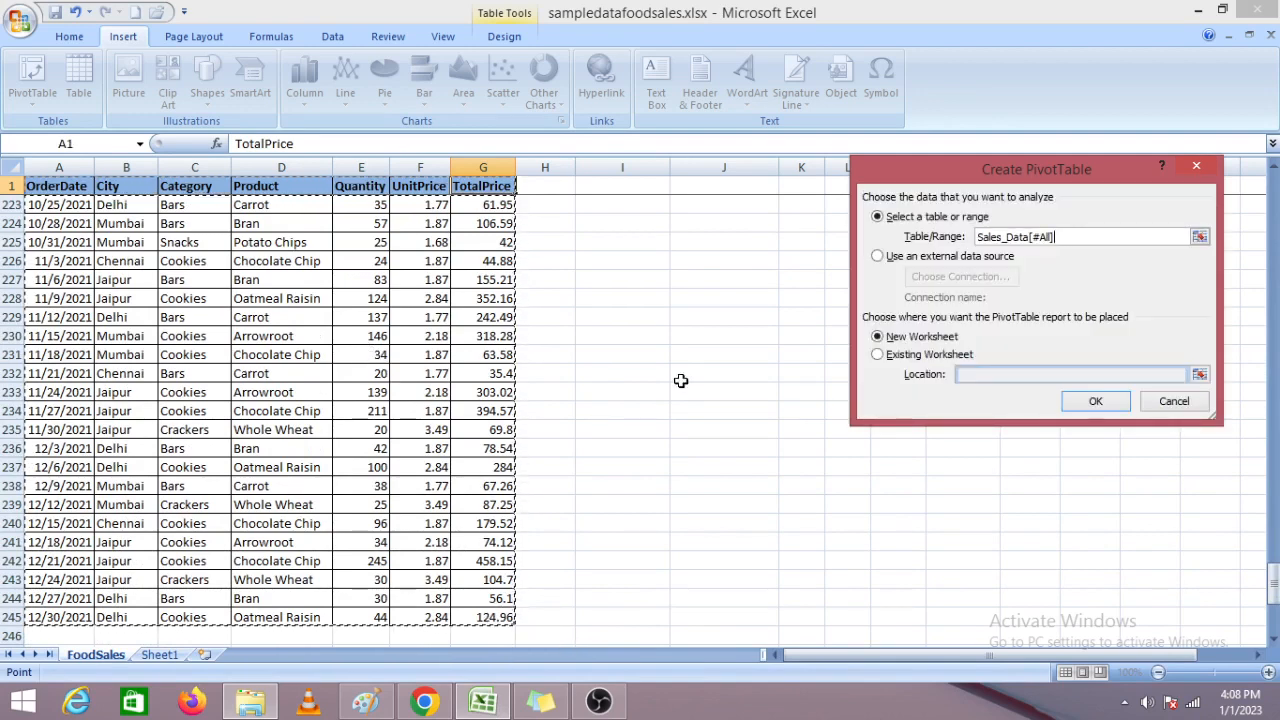
Place the PivotTable in the existing FoodSales worksheet at cell J5 and create it.
left_click(905, 358)
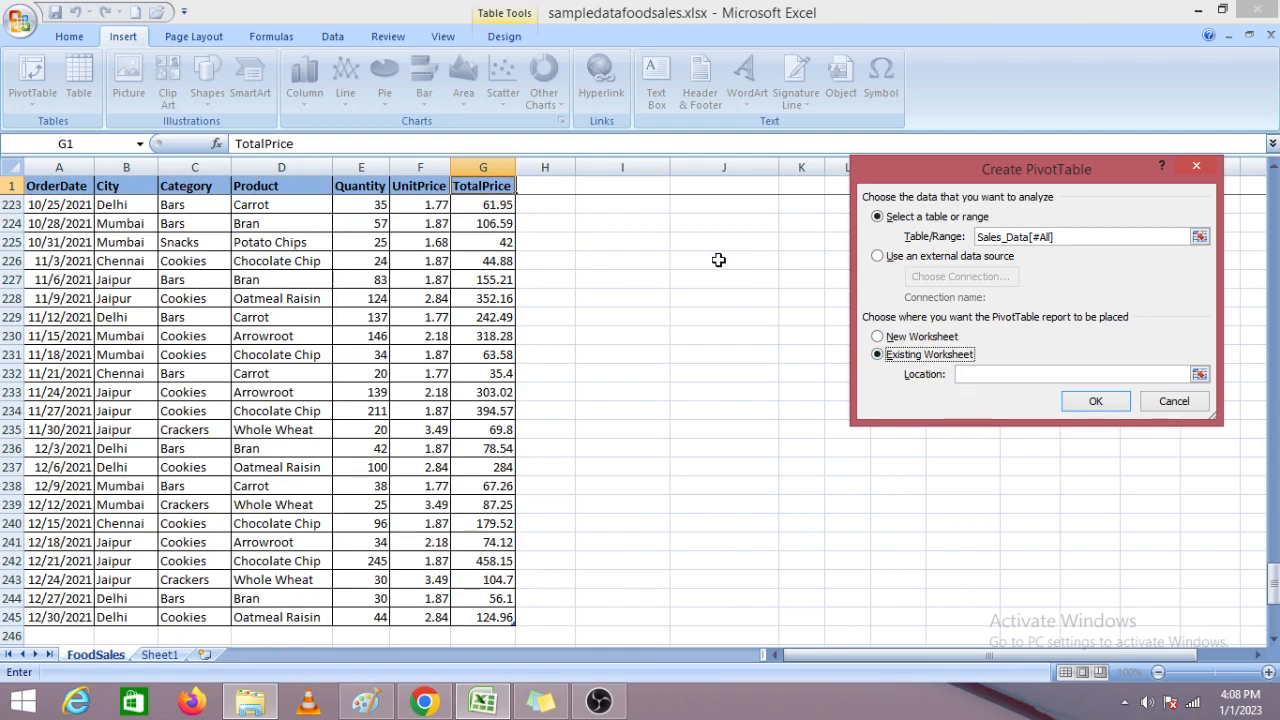
scroll(620, 312, "up", 20)
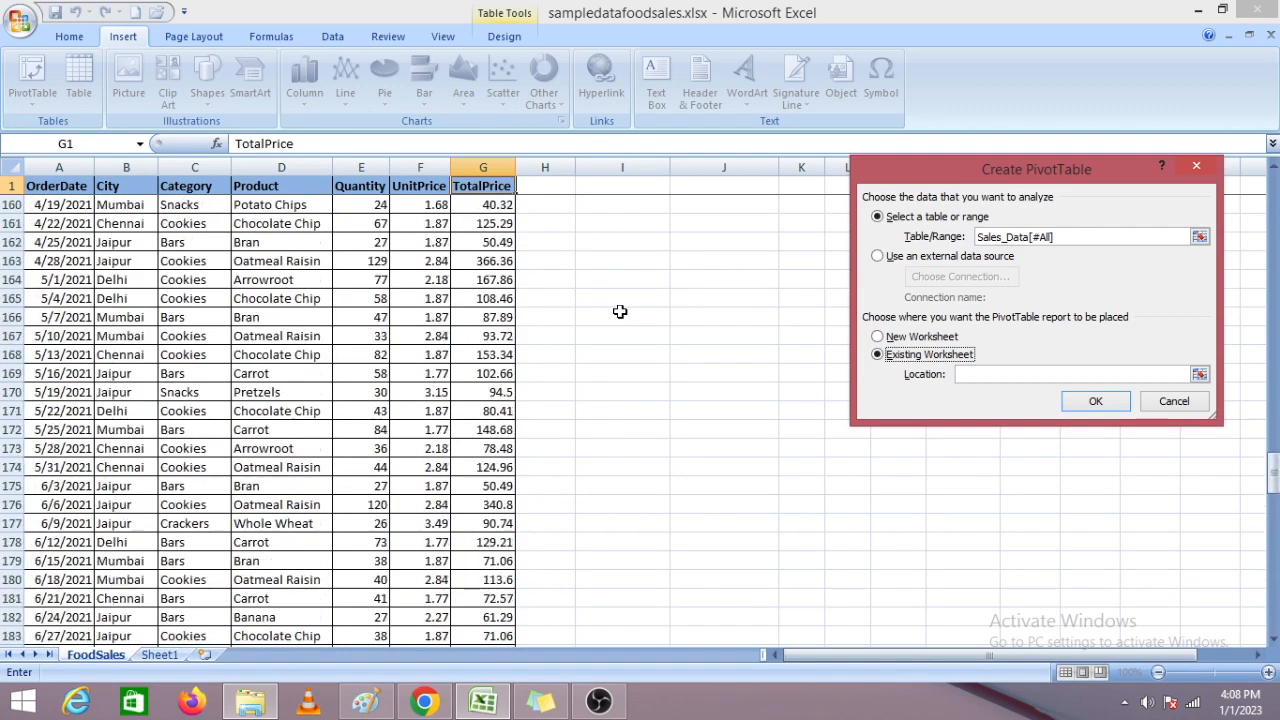
scroll(620, 312, "up", 20)
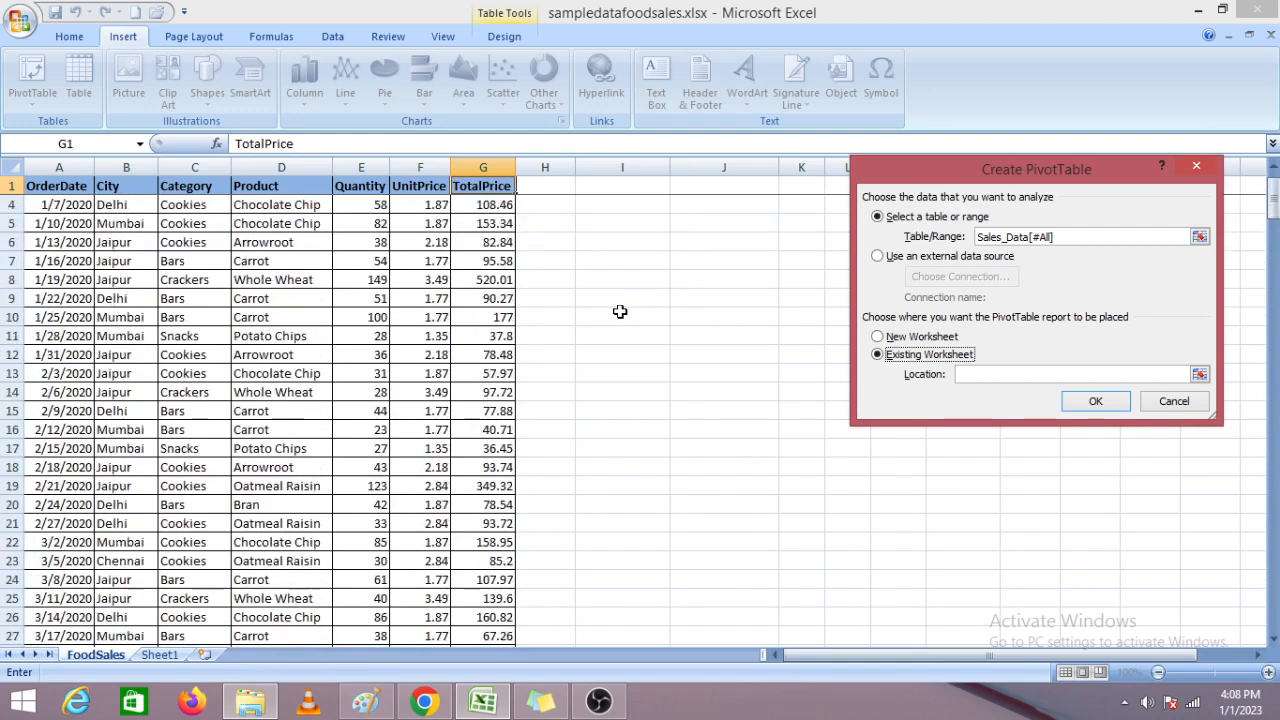
scroll(620, 312, "up", 1)
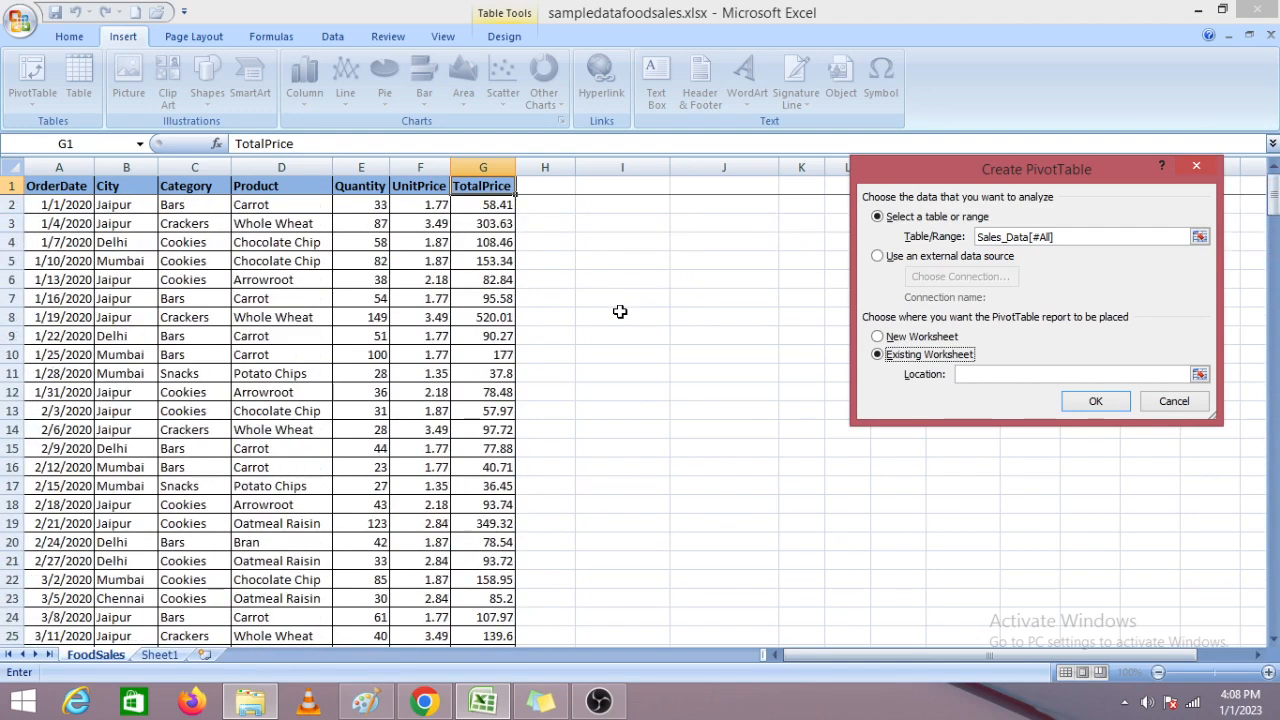
left_click(703, 262)
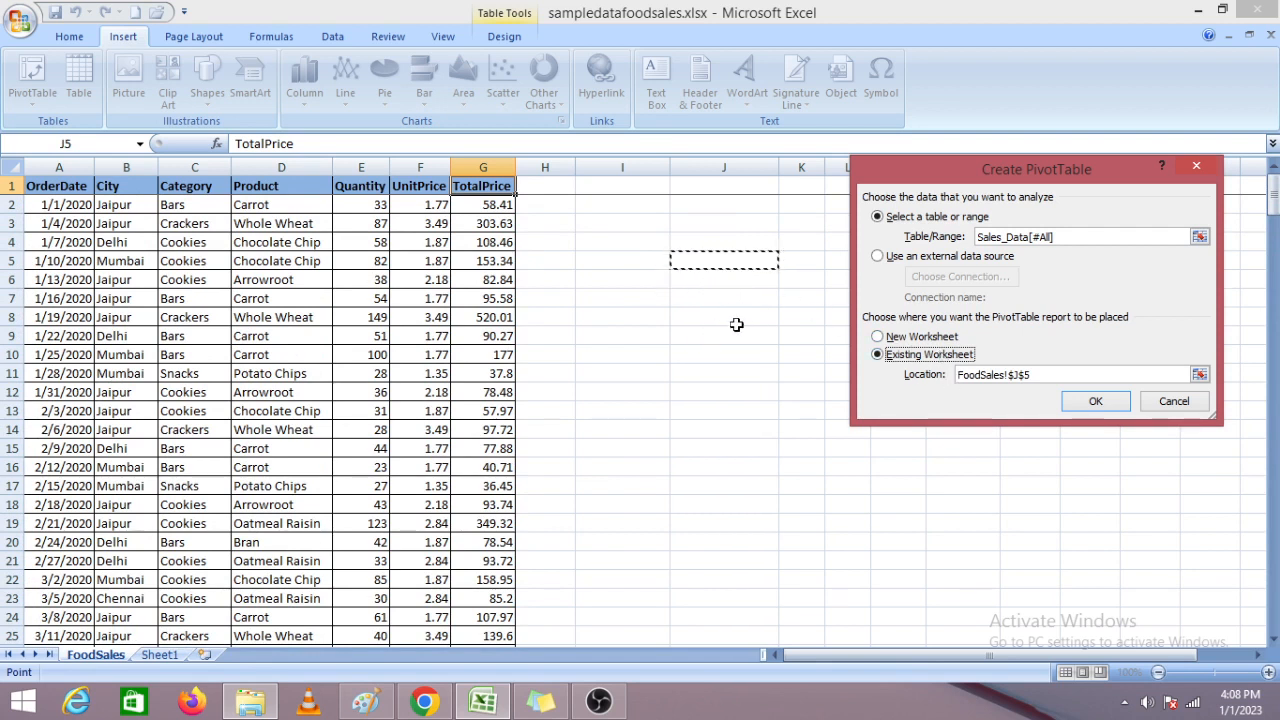
left_click(1096, 402)
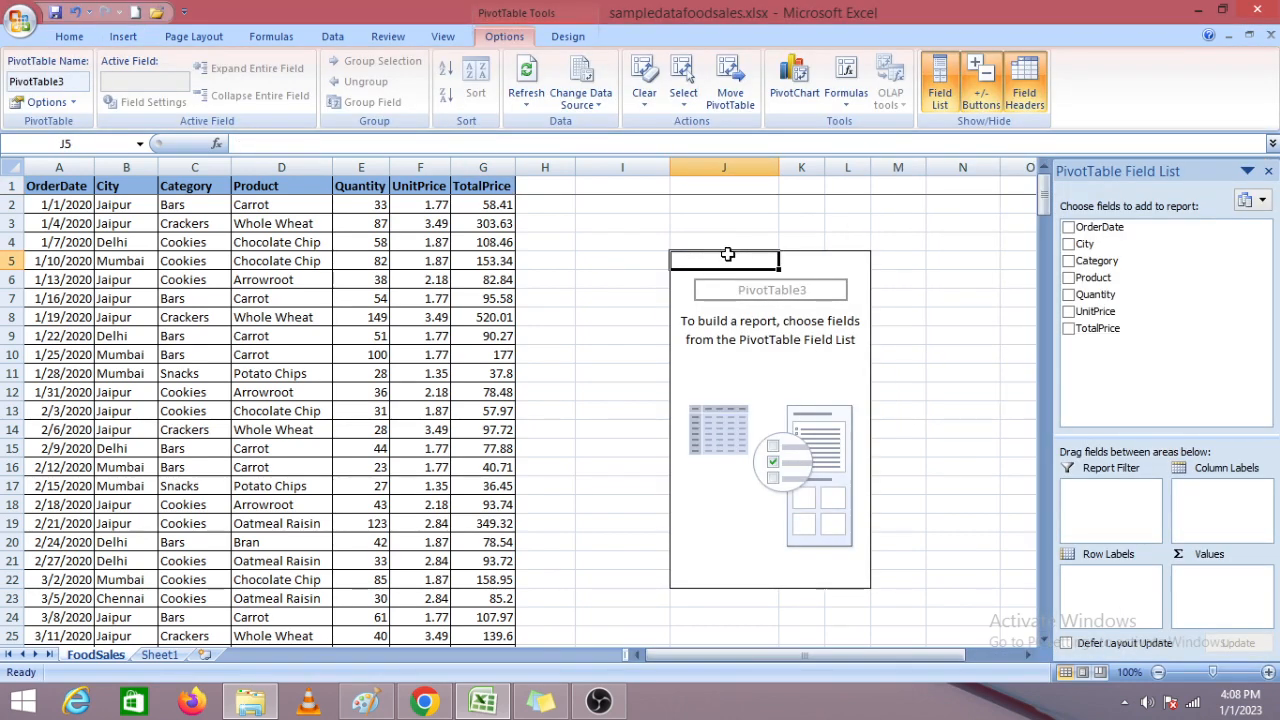
Add Product as the row labels and Quantity as a summed value in the empty PivotTable.
left_click(590, 266)
left_click(700, 261)
scroll(1143, 508, "down", 3)
scroll(1143, 515, "up", 3)
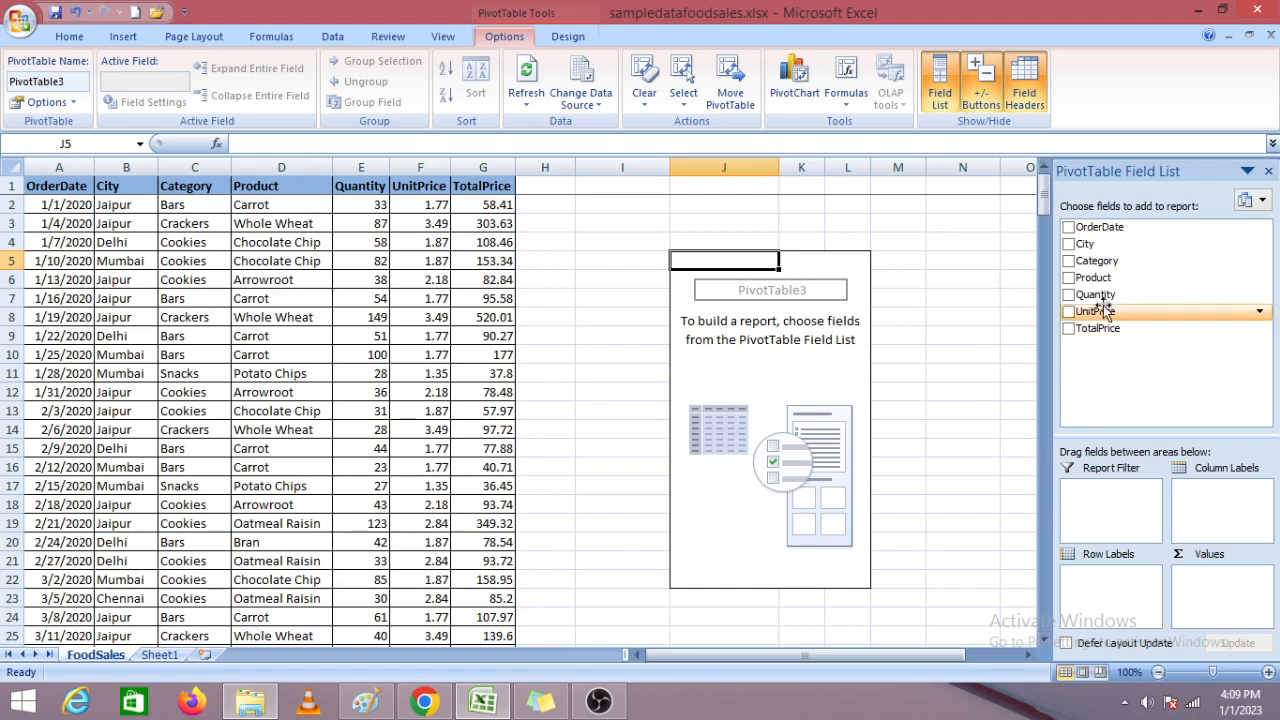
left_click(1069, 278)
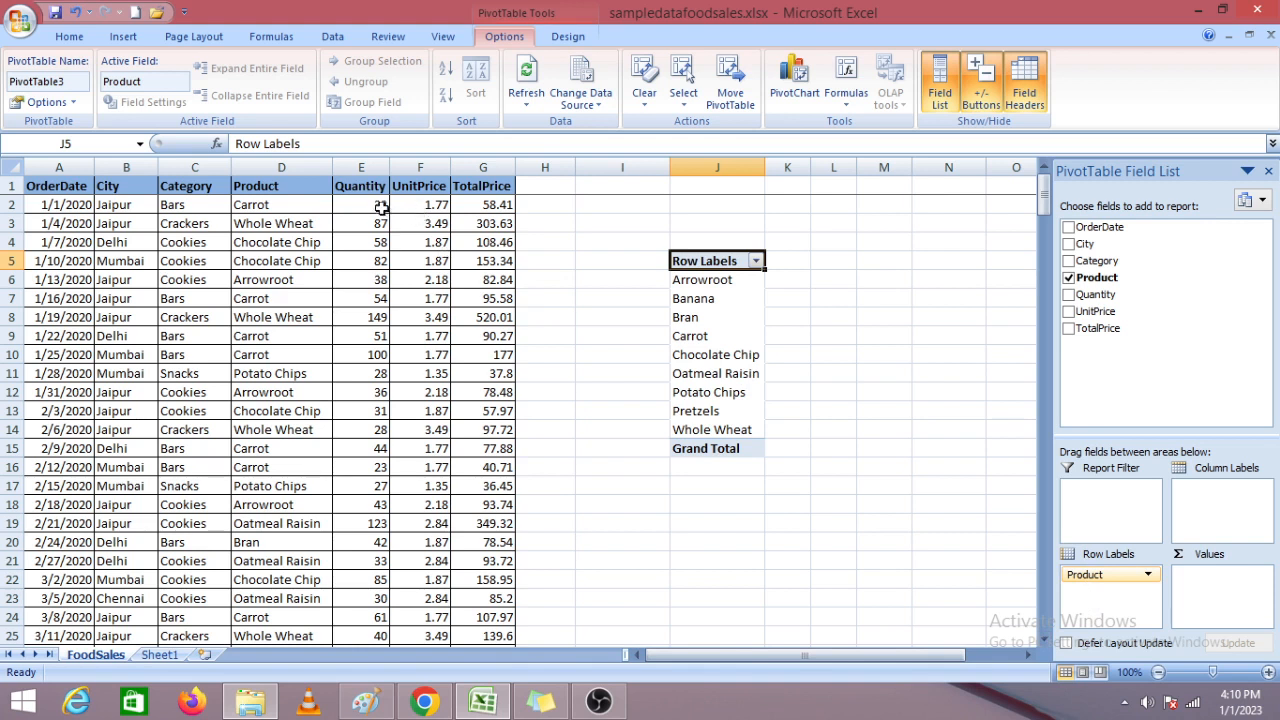
left_click(1068, 295)
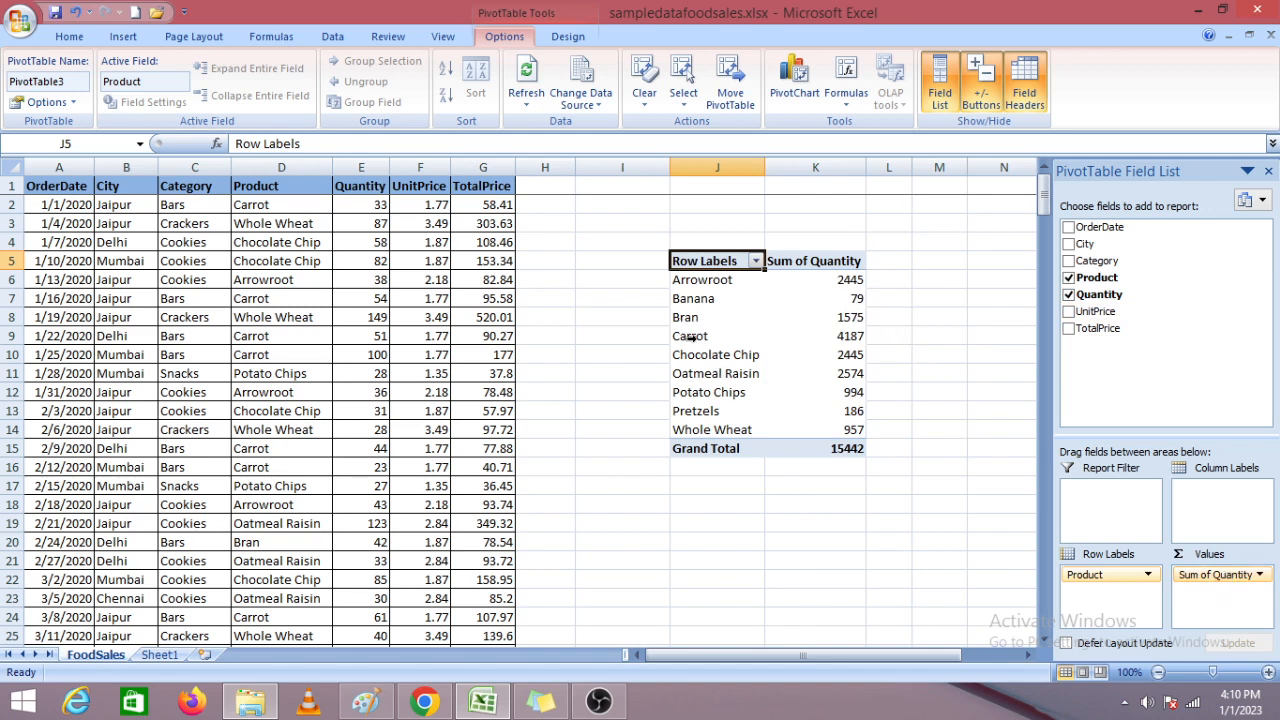
Check the Carrot and Banana quantities, and try Quantity as a second row label before returning it to the values.
left_click(848, 338)
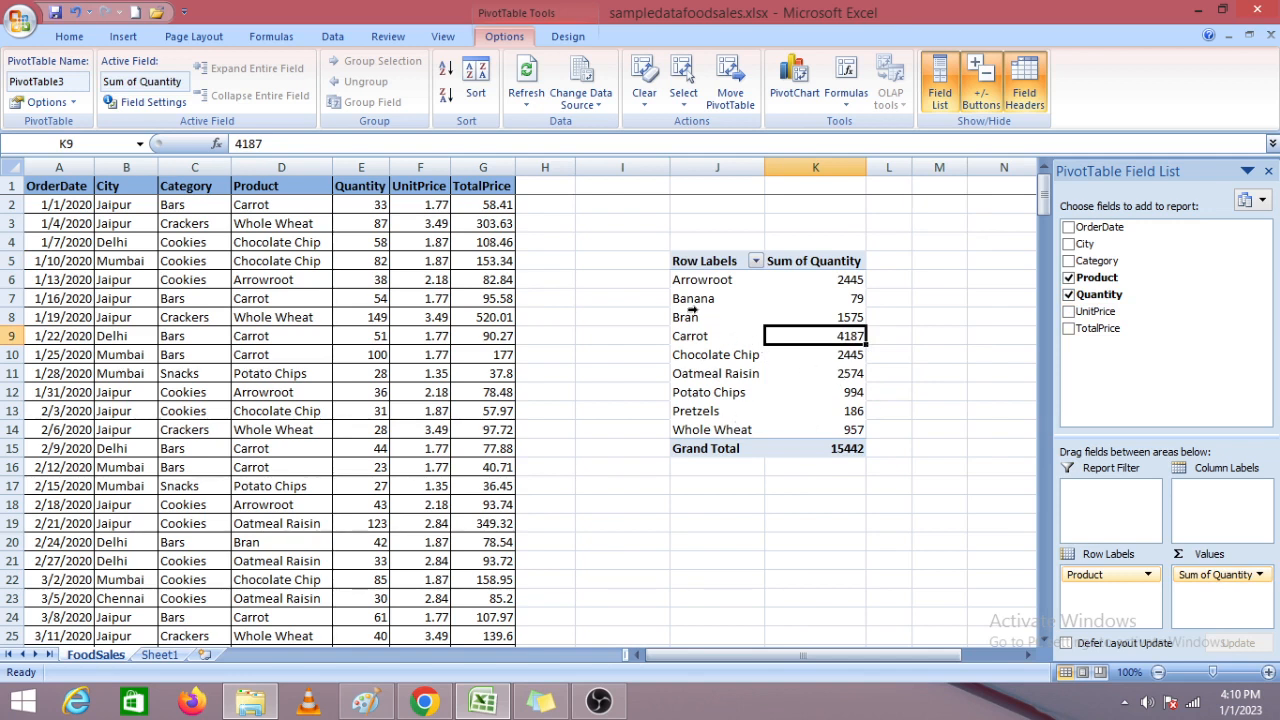
left_click_drag(693, 298, 845, 300)
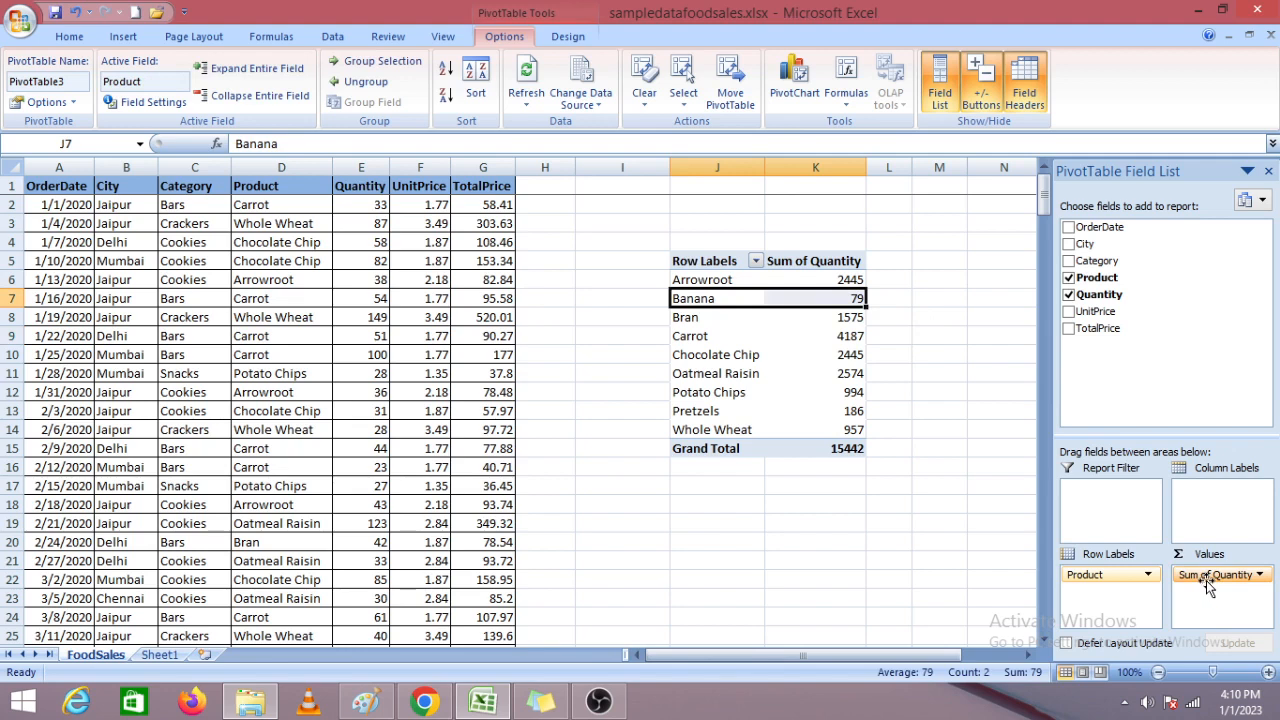
left_click_drag(1215, 575, 1116, 597)
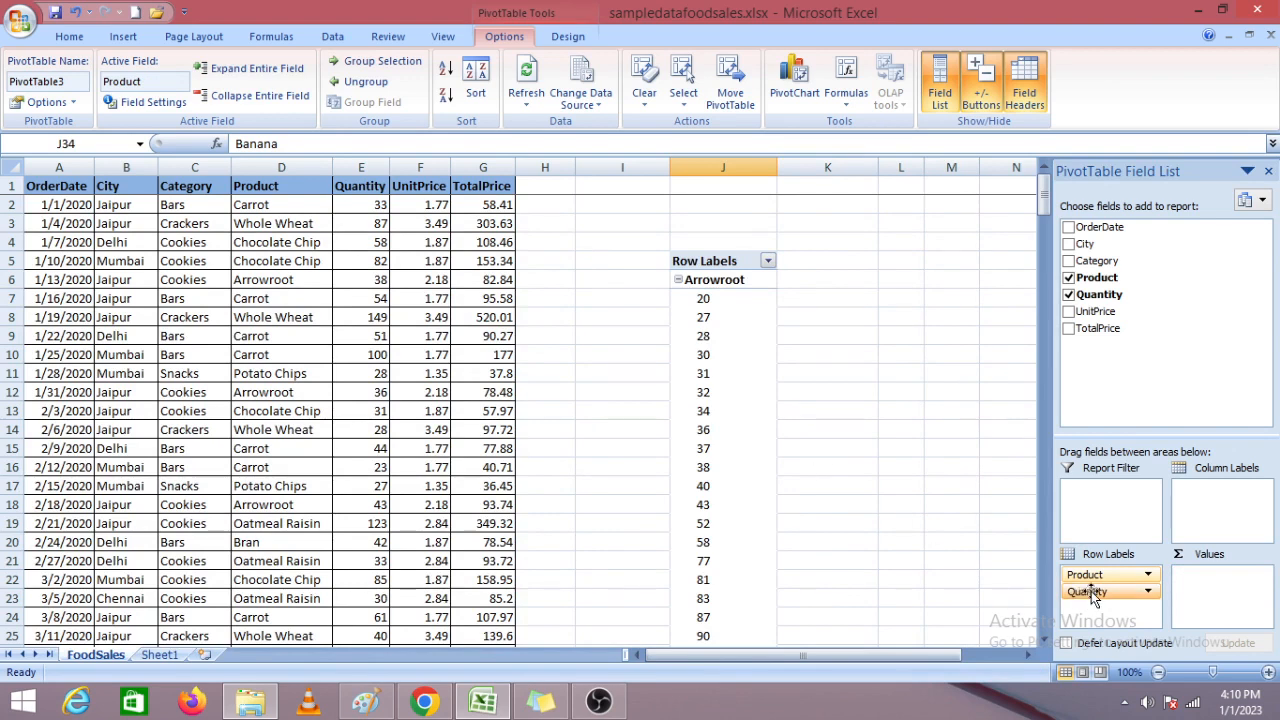
left_click_drag(1098, 597, 1212, 592)
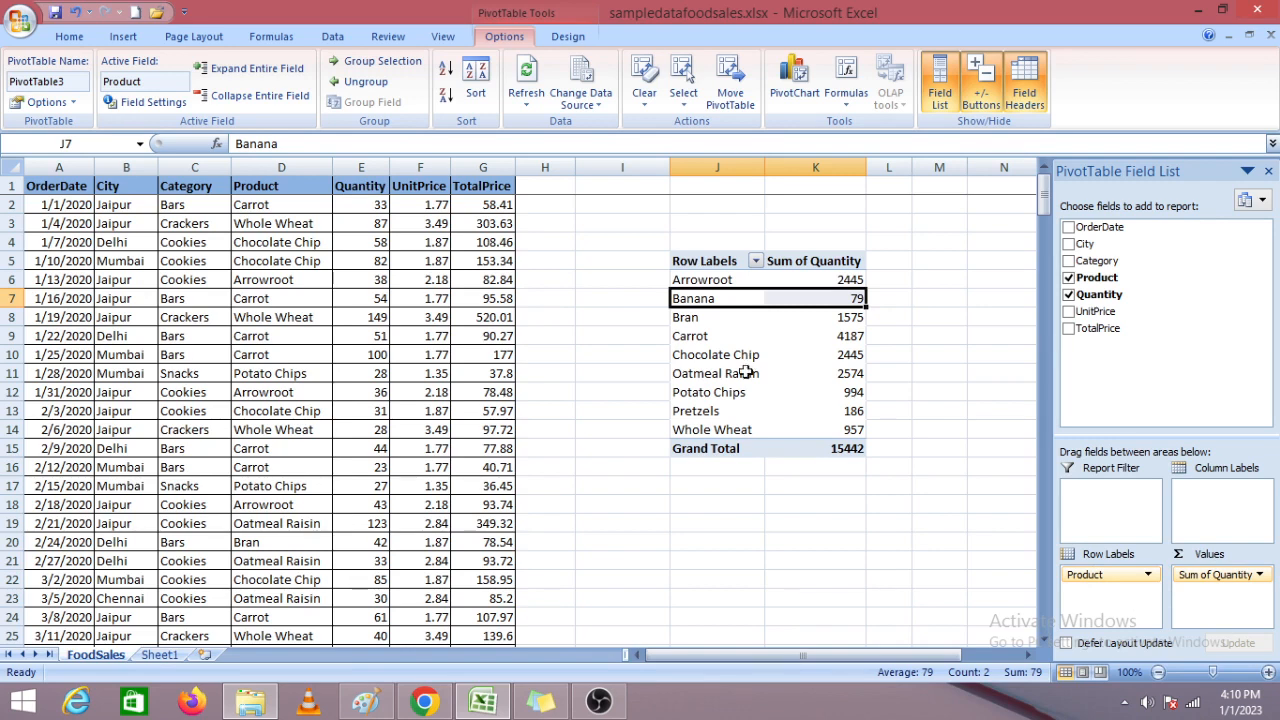
Add TotalPrice as a second summed value and check the Banana and Potato Chips figures.
left_click(1069, 329)
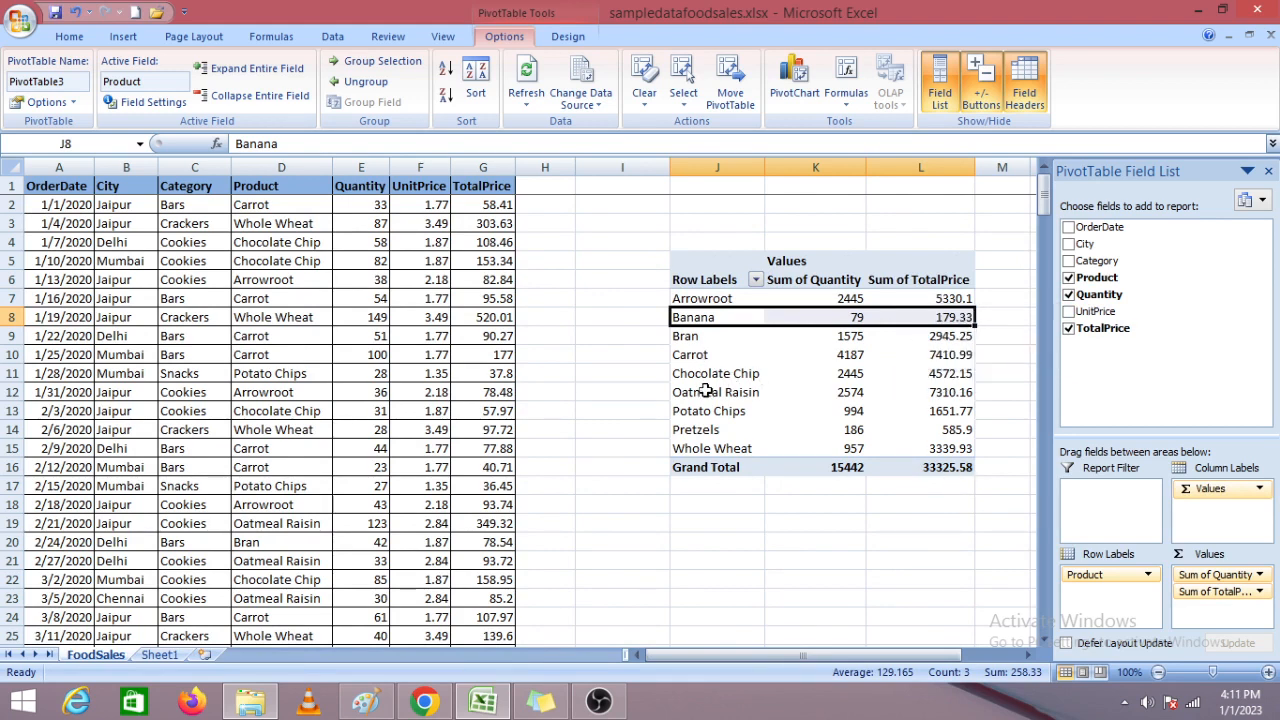
left_click(932, 316)
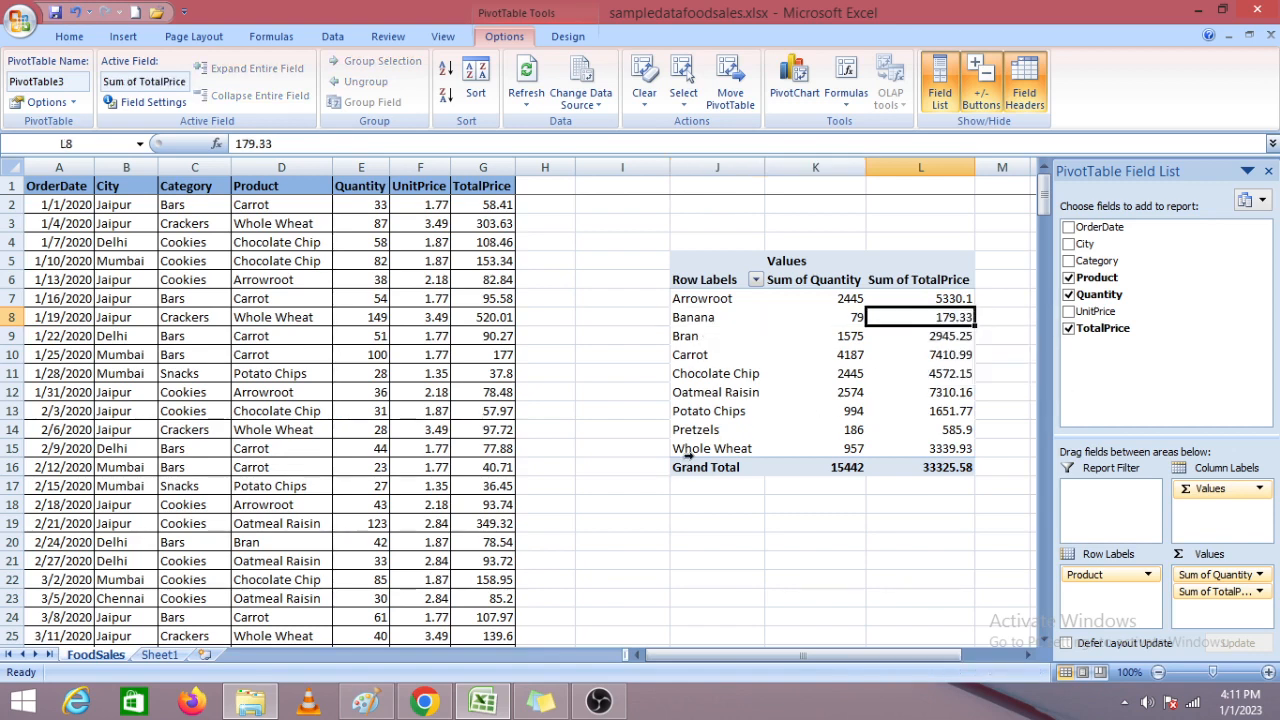
left_click(692, 411)
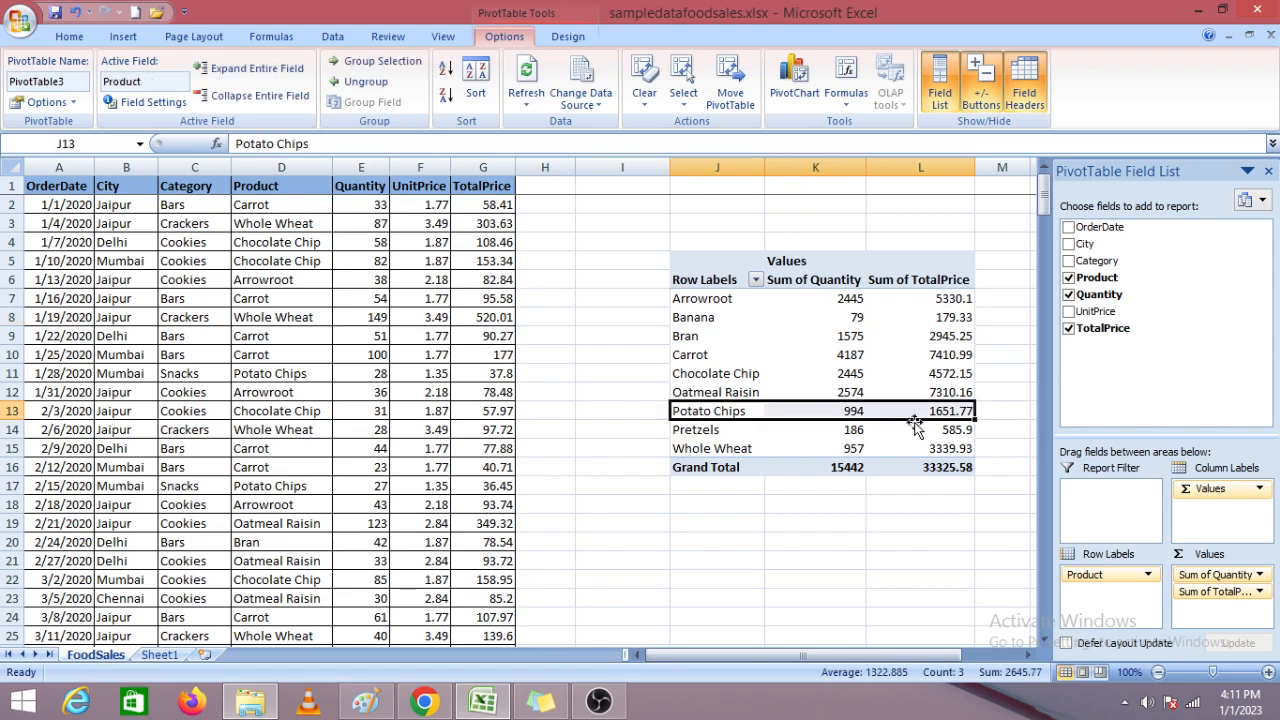
left_click(925, 411)
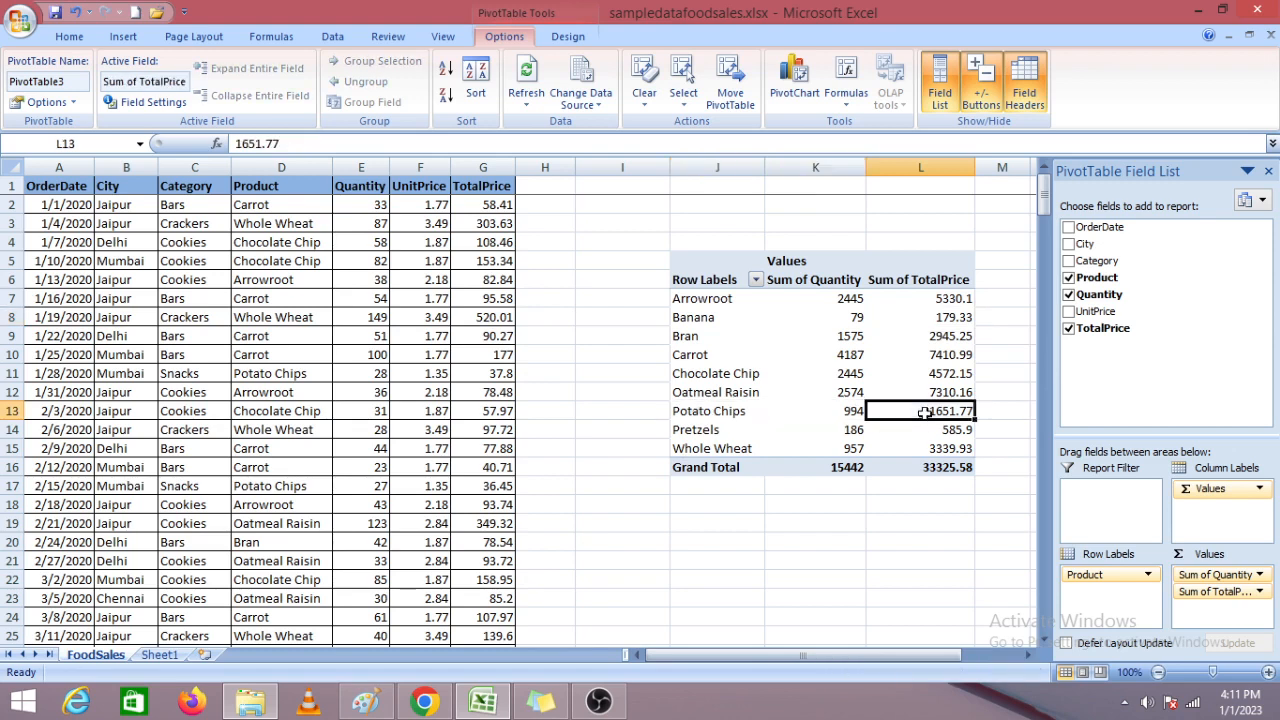
left_click(845, 411)
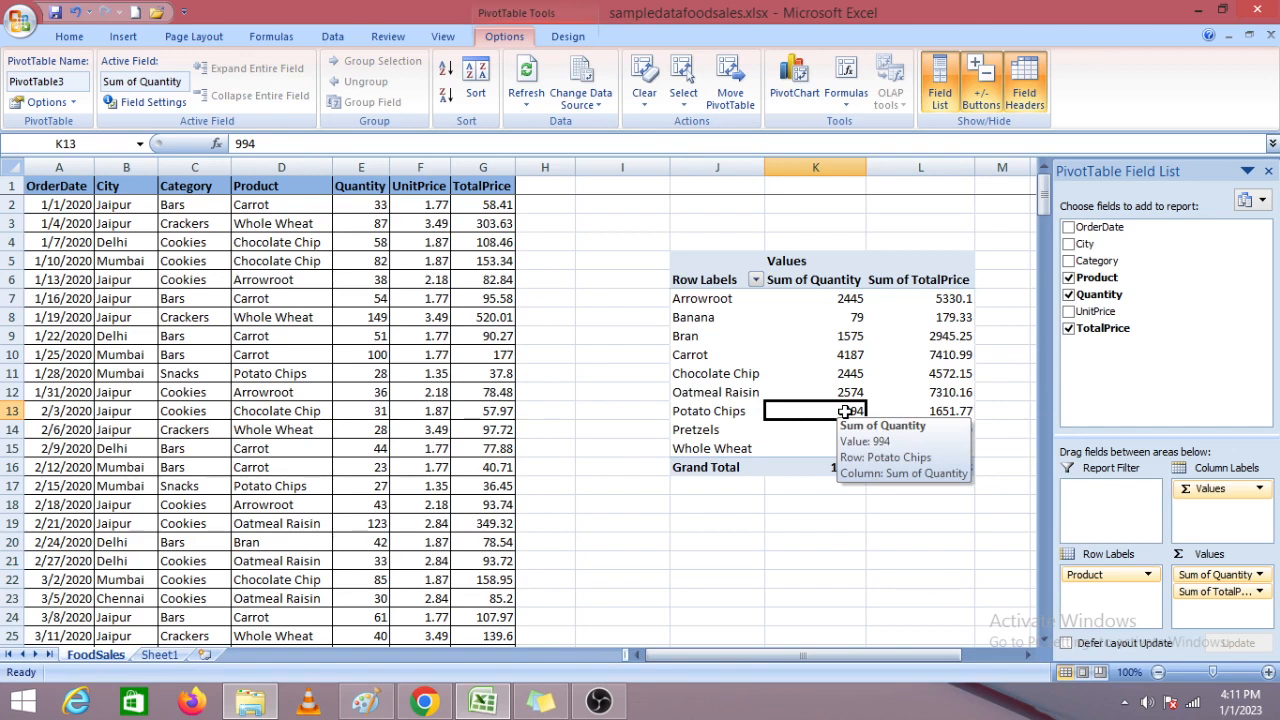
Remove the Quantity field from the PivotTable.
left_click(1069, 295)
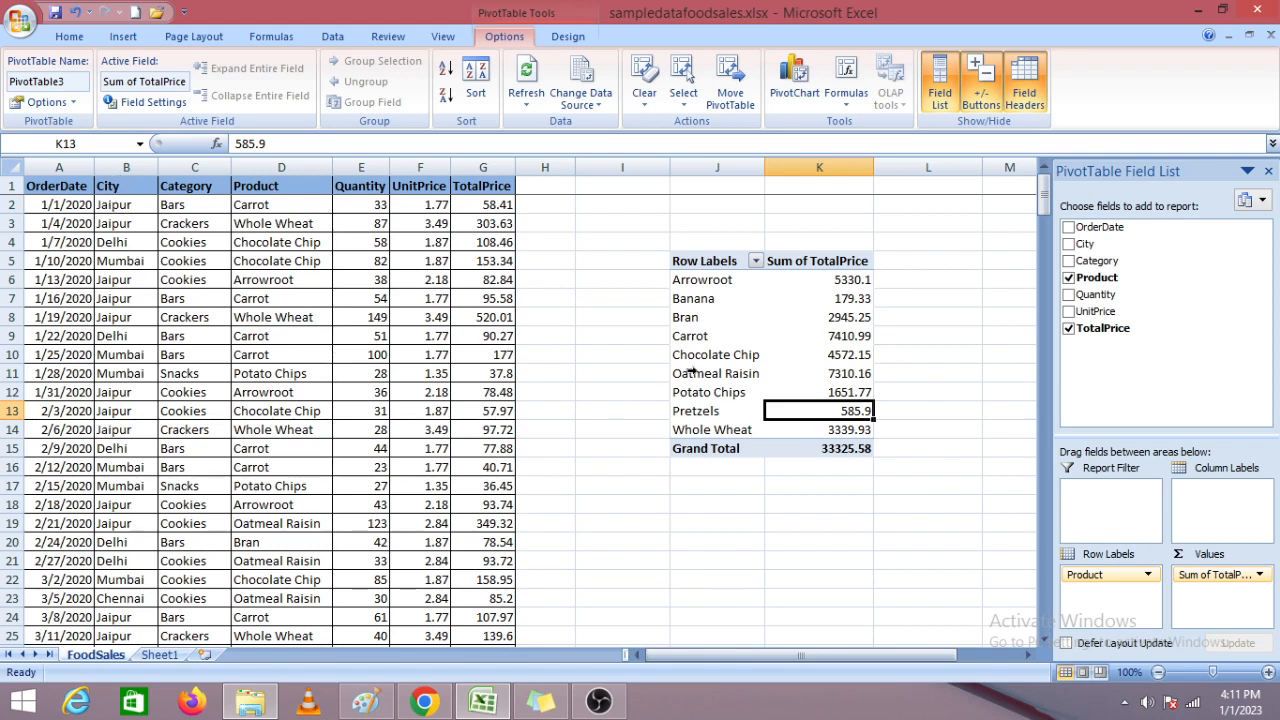
Filter the PivotTable's row labels to show only Potato Chips.
left_click(756, 262)
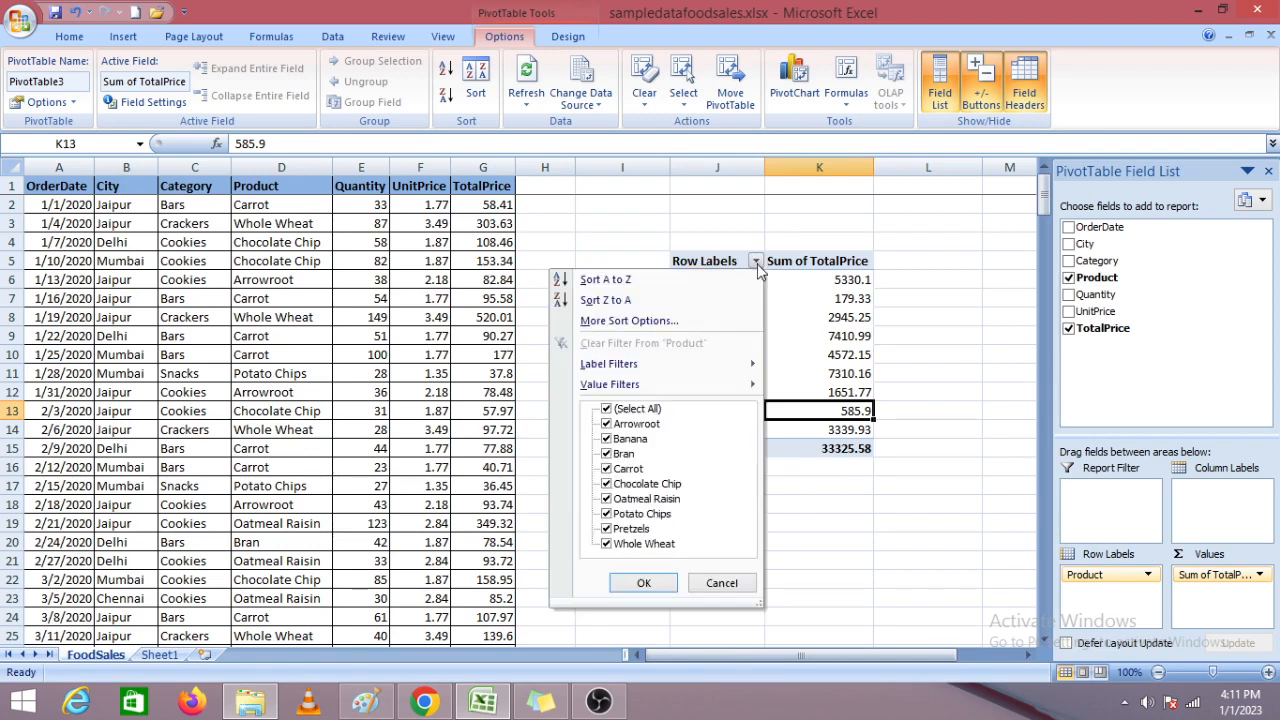
left_click(606, 410)
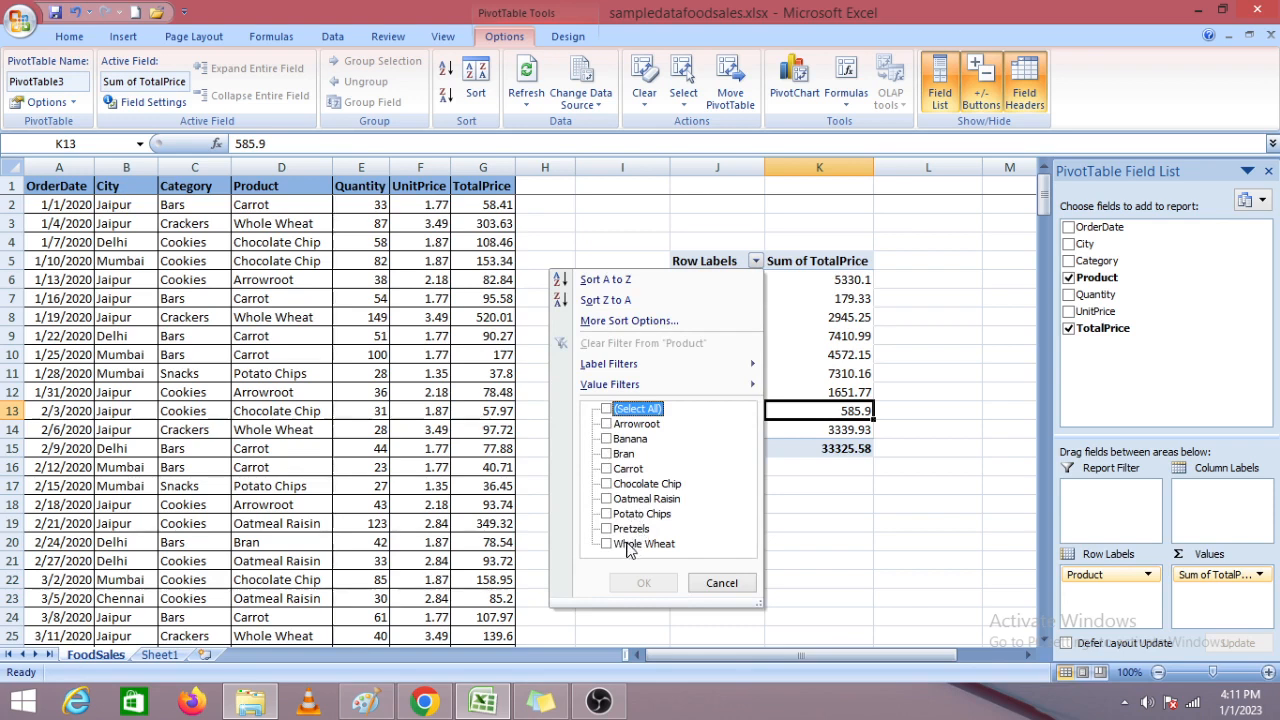
left_click(606, 513)
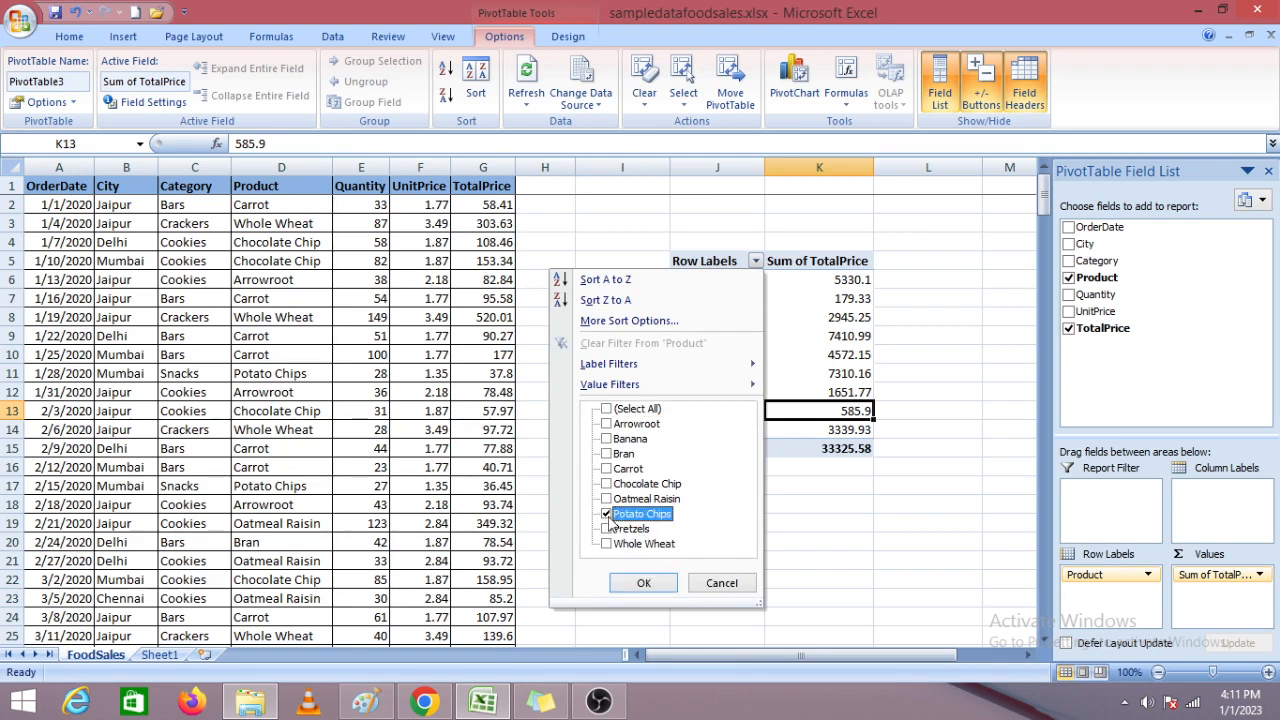
left_click(640, 583)
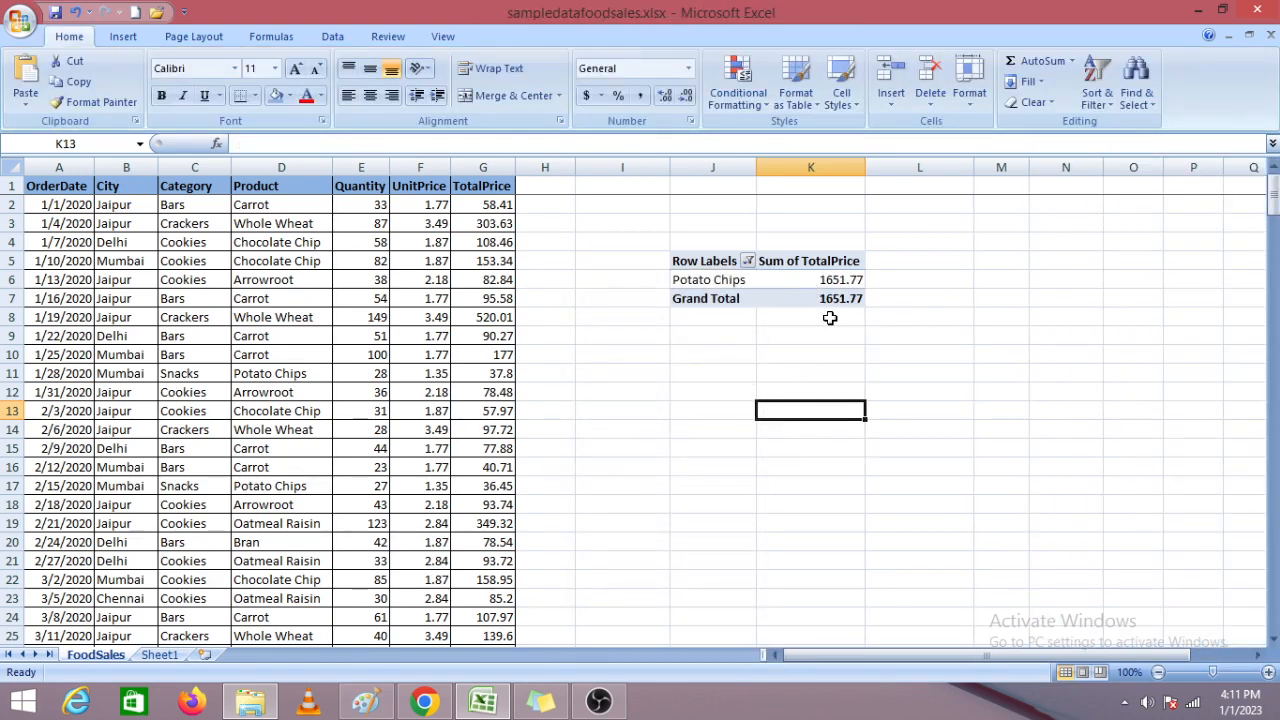
Restore all products in the PivotTable's row label filter.
left_click(747, 261)
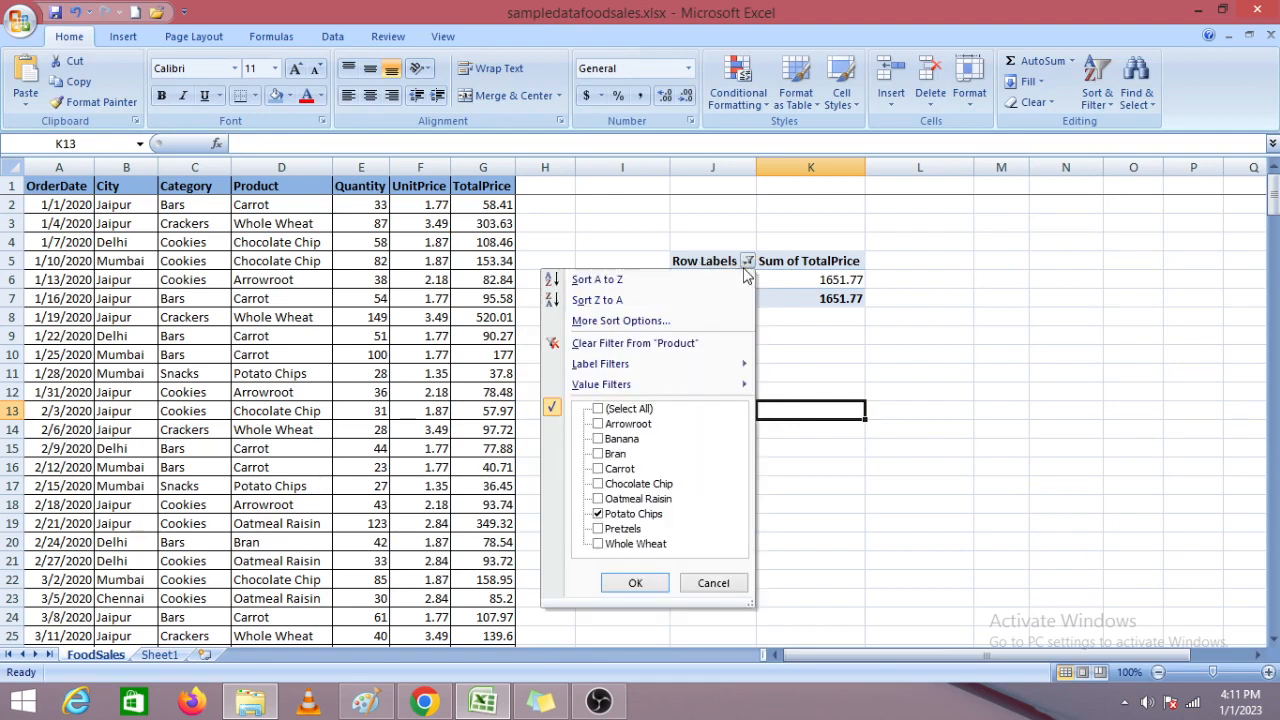
left_click(598, 409)
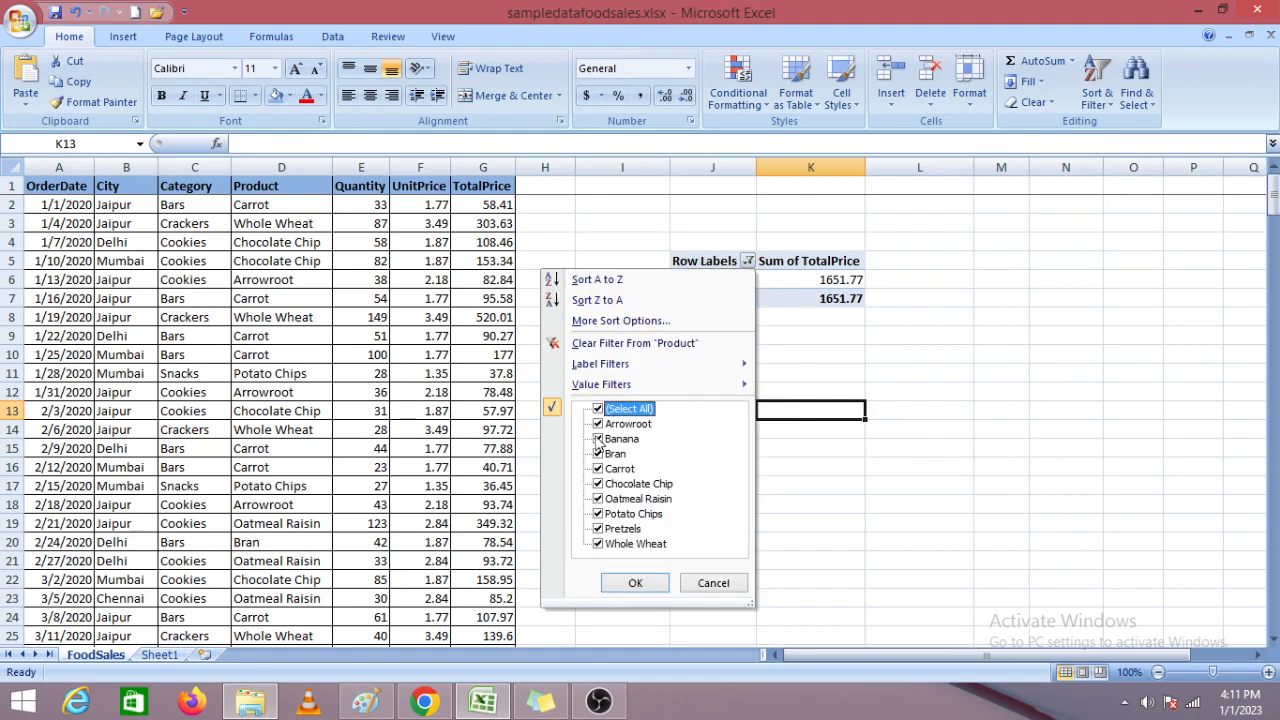
left_click(635, 583)
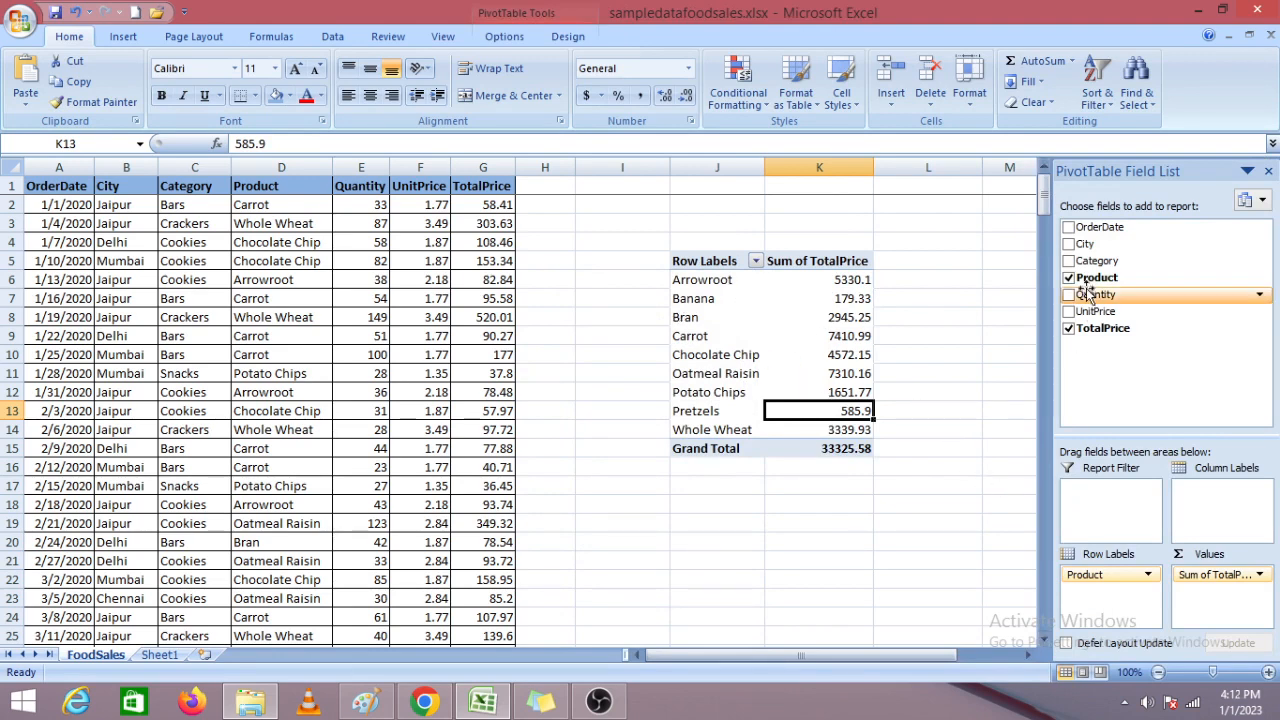
Add City to the PivotTable as a report filter and filter the report to Jaipur.
left_click(1069, 244)
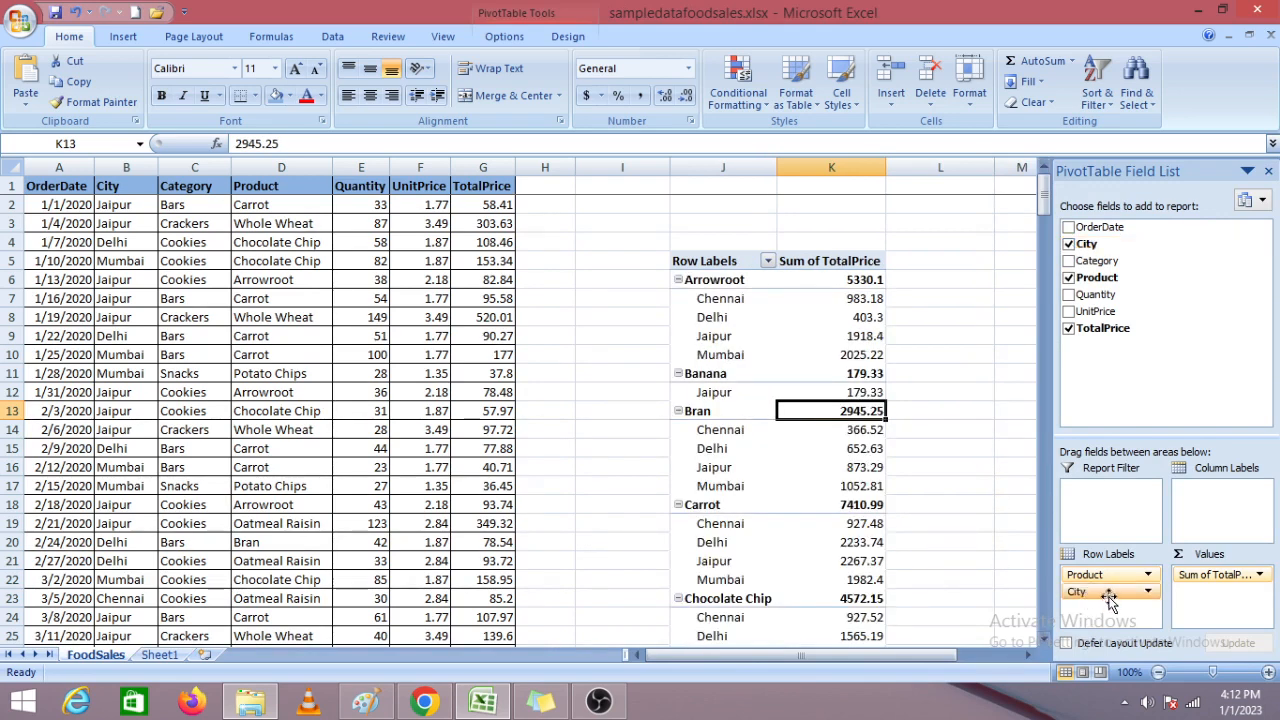
left_click_drag(1088, 596, 1100, 516)
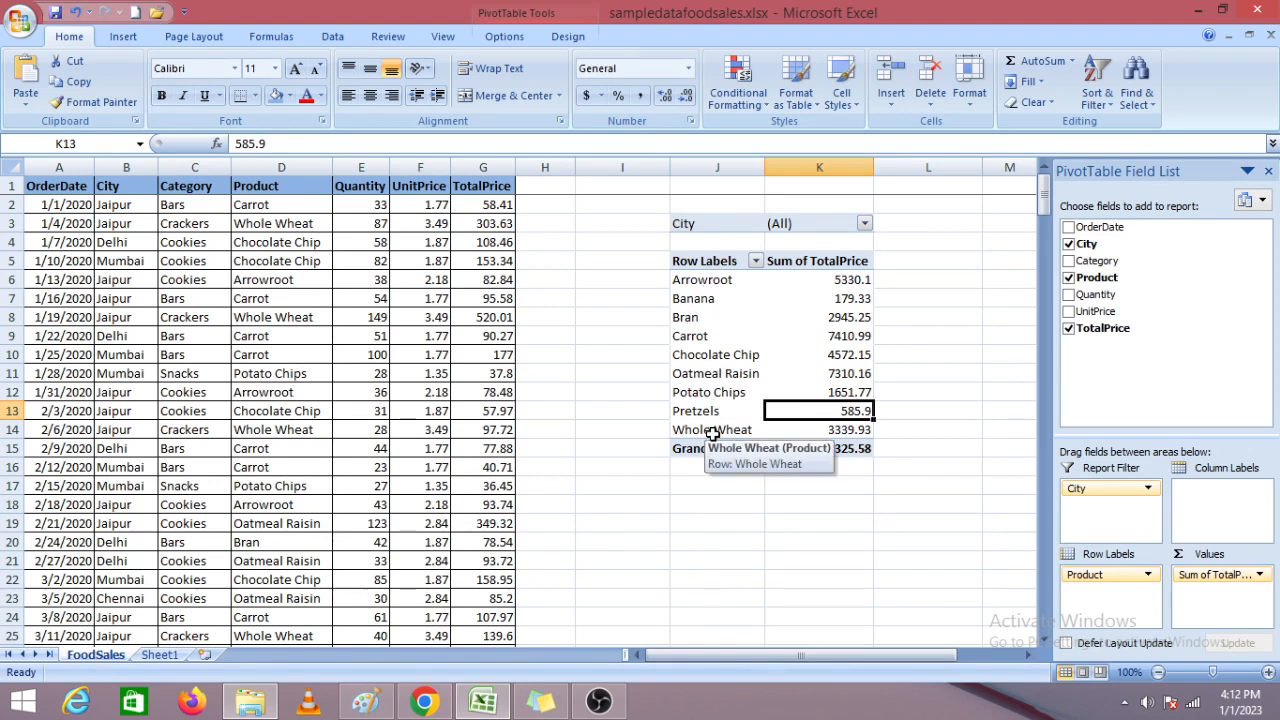
left_click(864, 224)
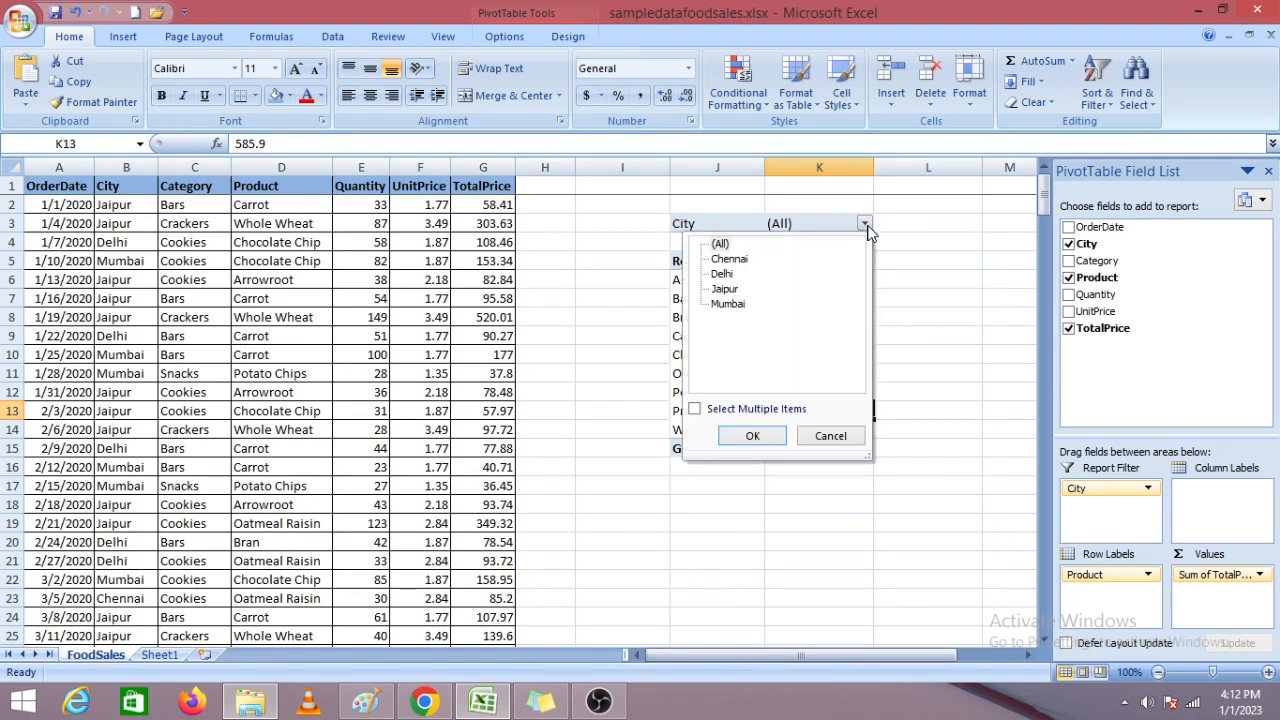
left_click(724, 290)
left_click(750, 437)
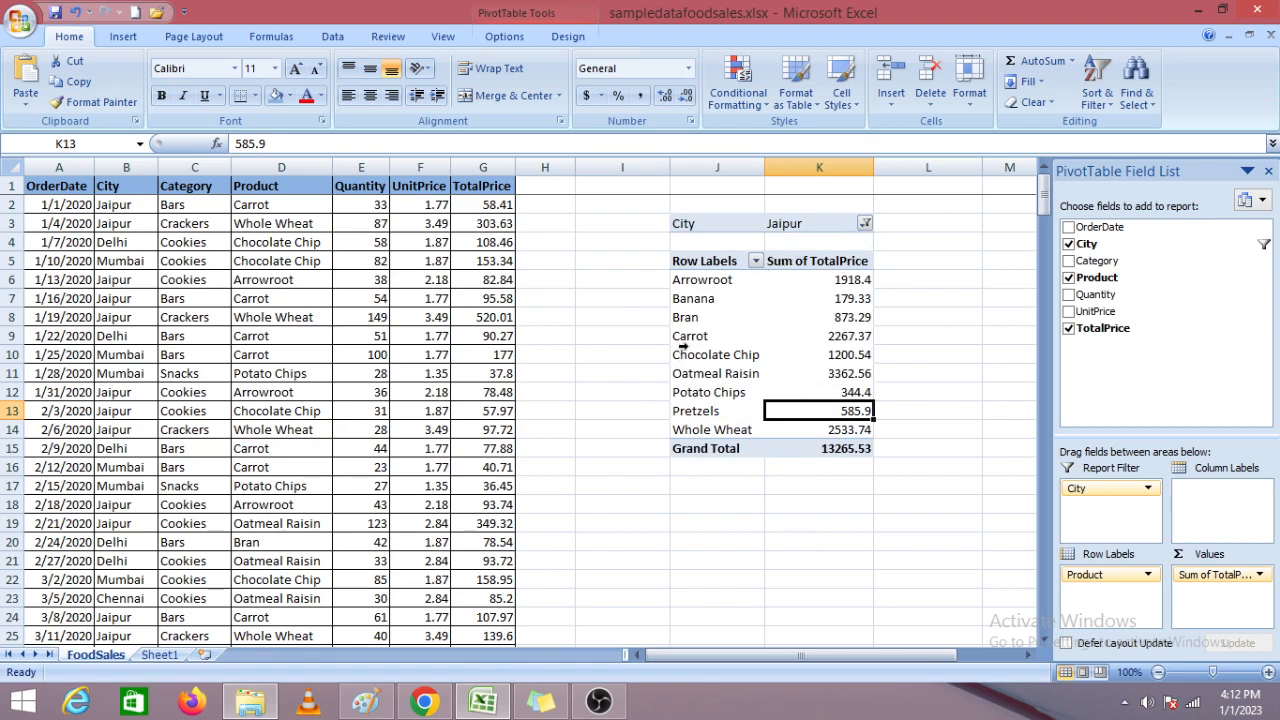
Switch the PivotTable's City report filter to Delhi.
left_click(755, 261)
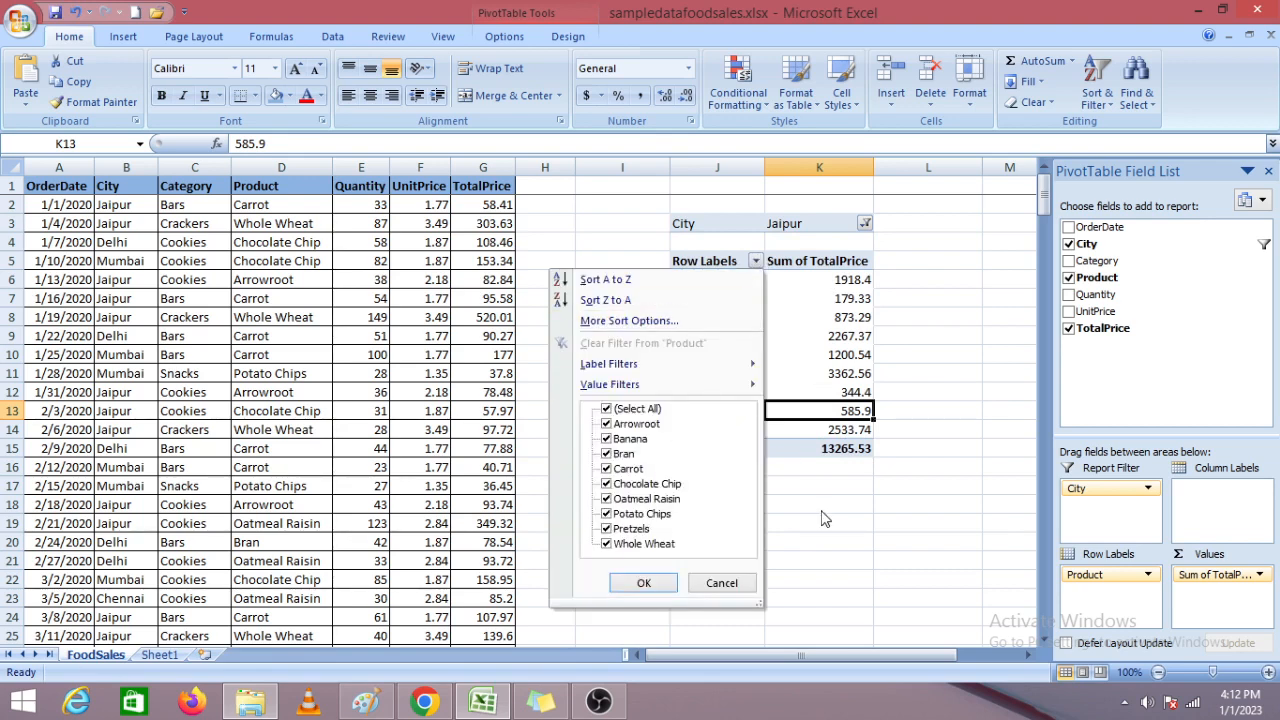
left_click(845, 392)
left_click(864, 223)
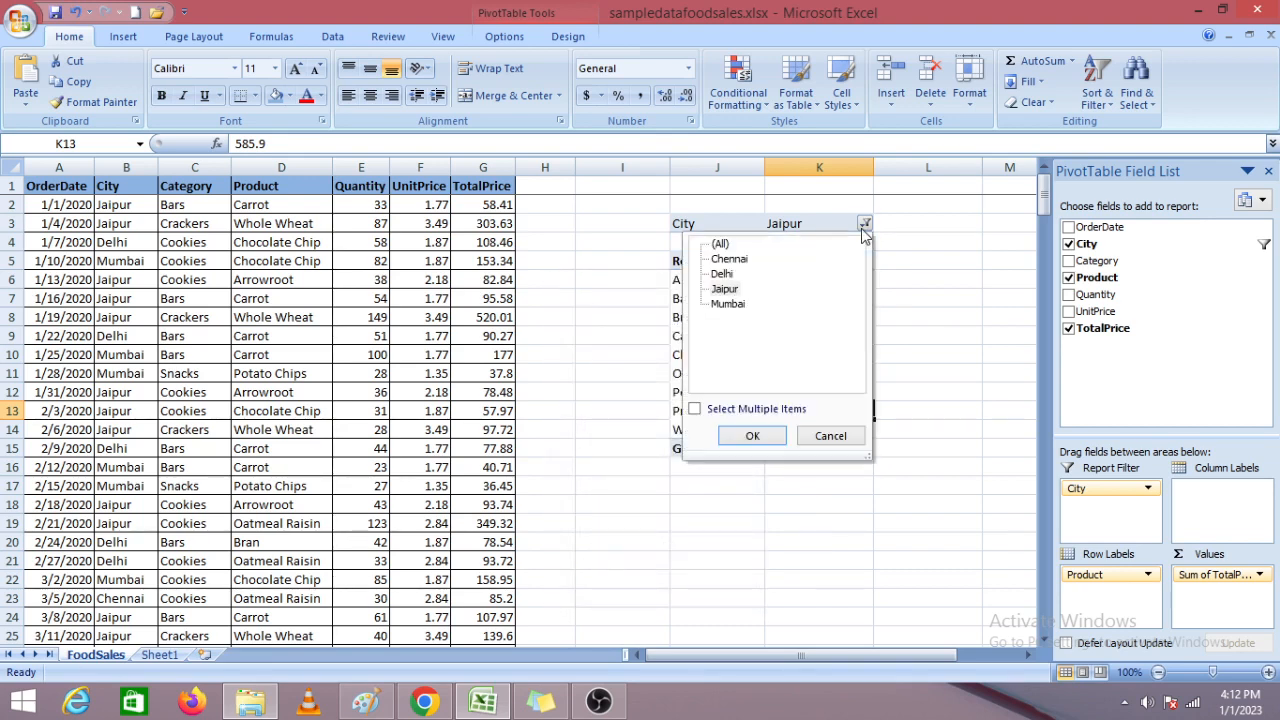
left_click(722, 273)
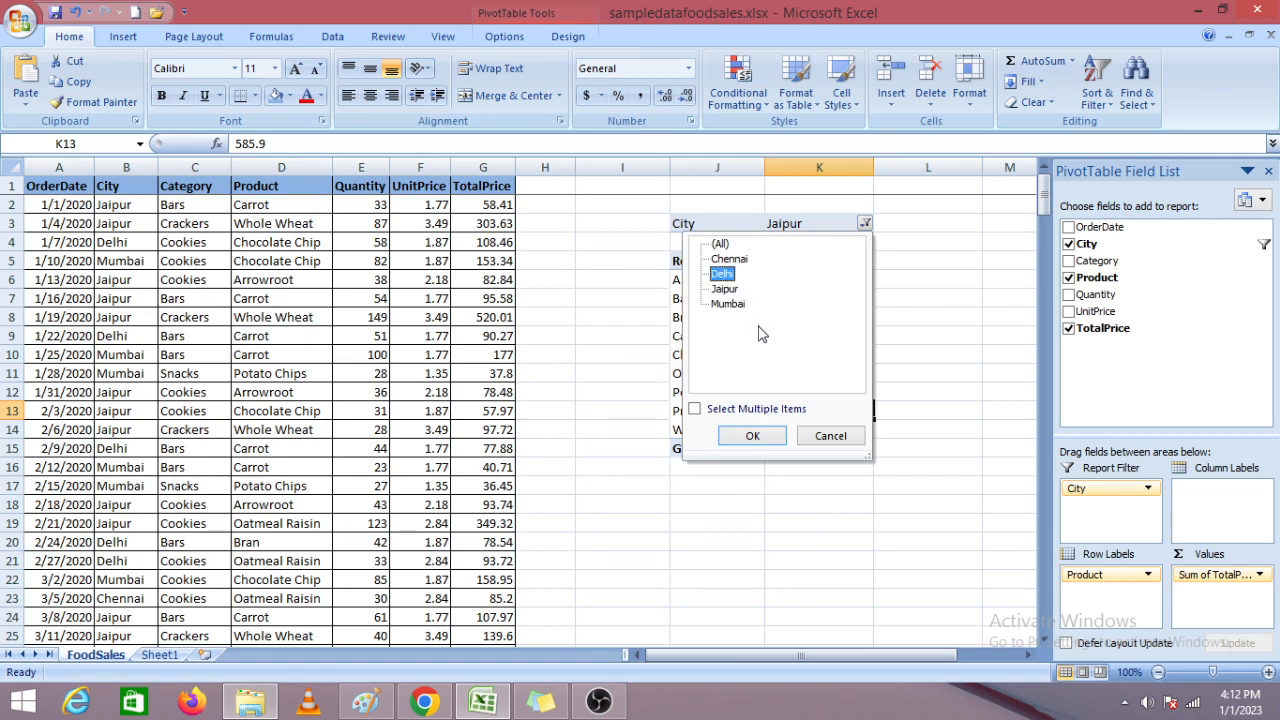
left_click(751, 437)
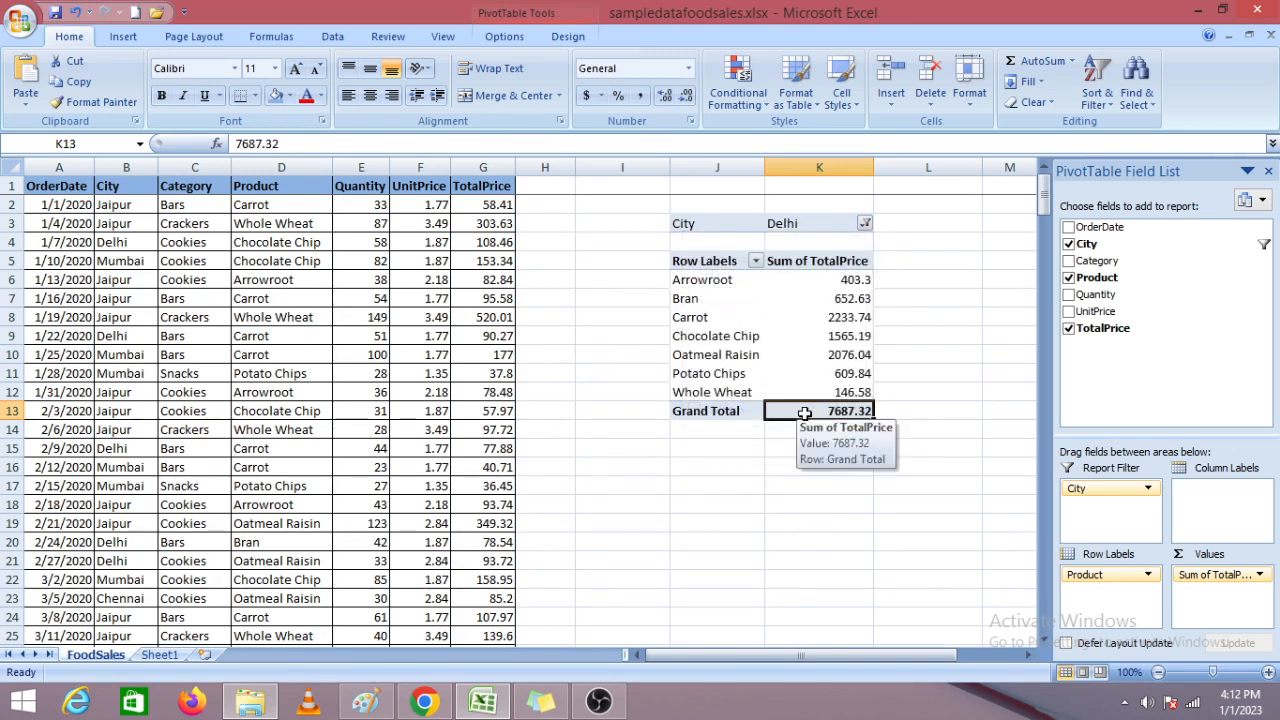
Reset the City report filter to show all cities.
left_click(865, 225)
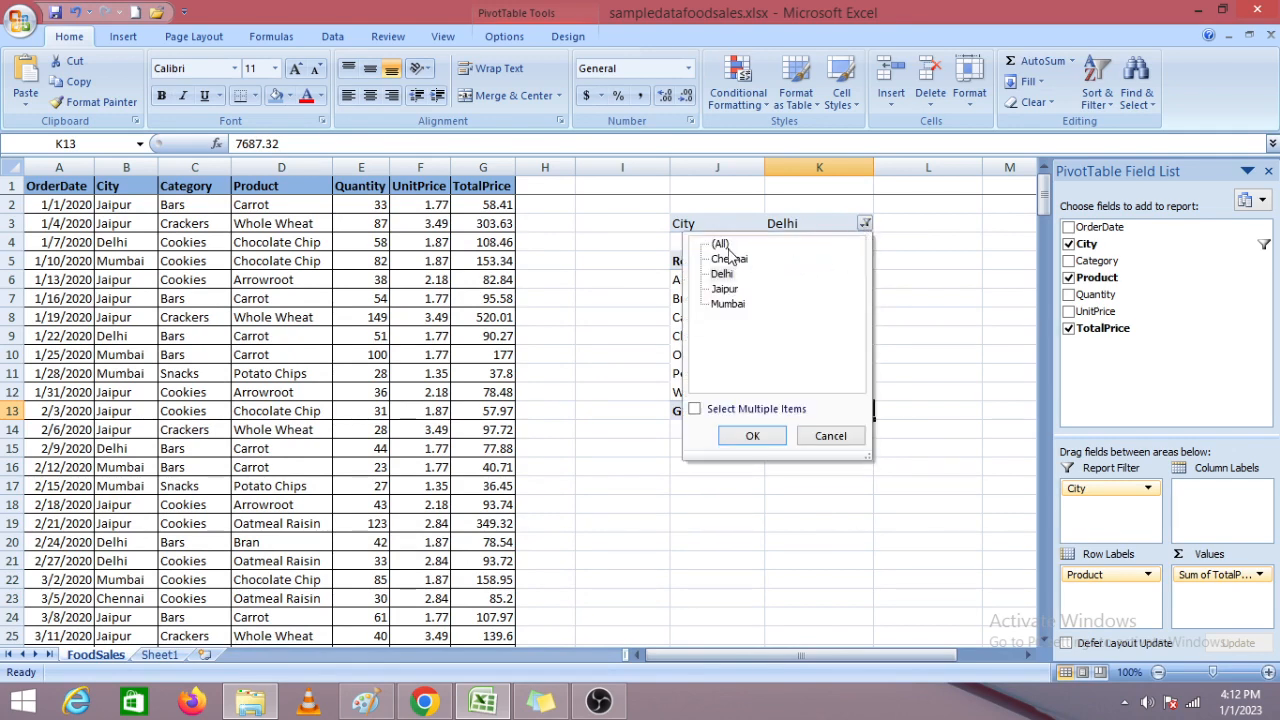
left_click(722, 244)
left_click(752, 436)
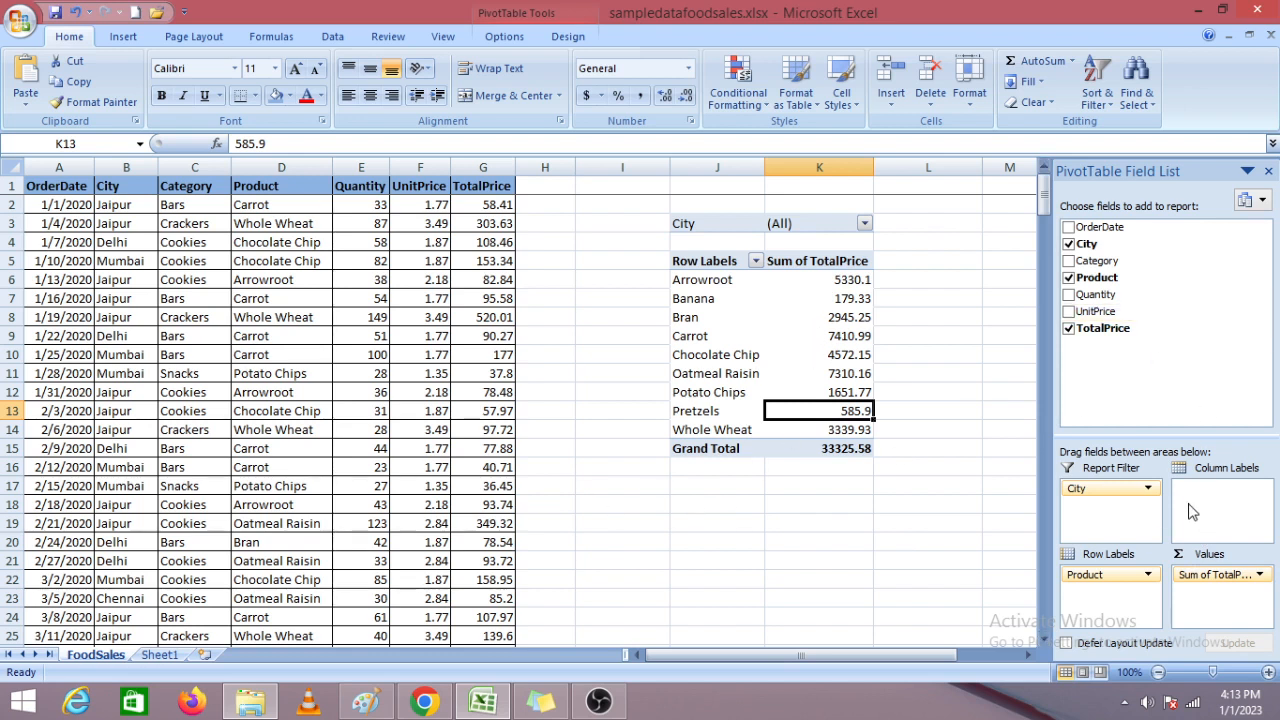
Select the entire PivotTable, including its City report filter, and delete it from the FoodSales sheet.
left_click(908, 336)
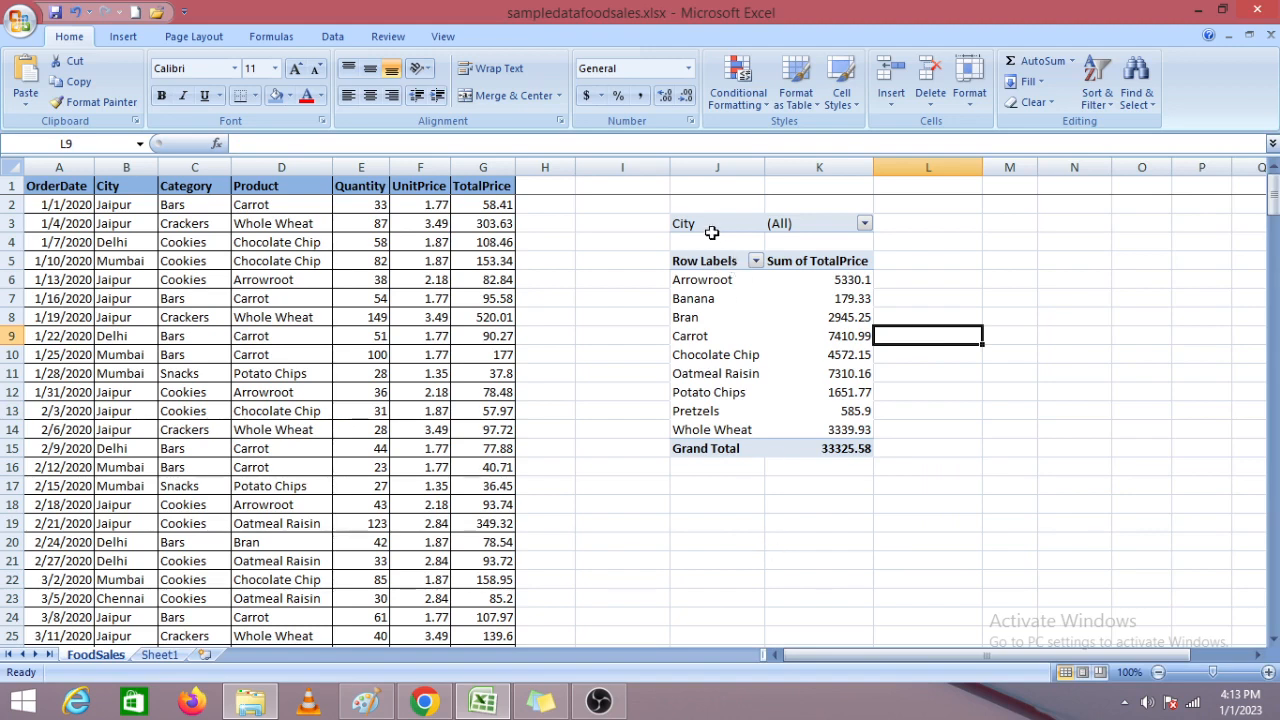
left_click(709, 224)
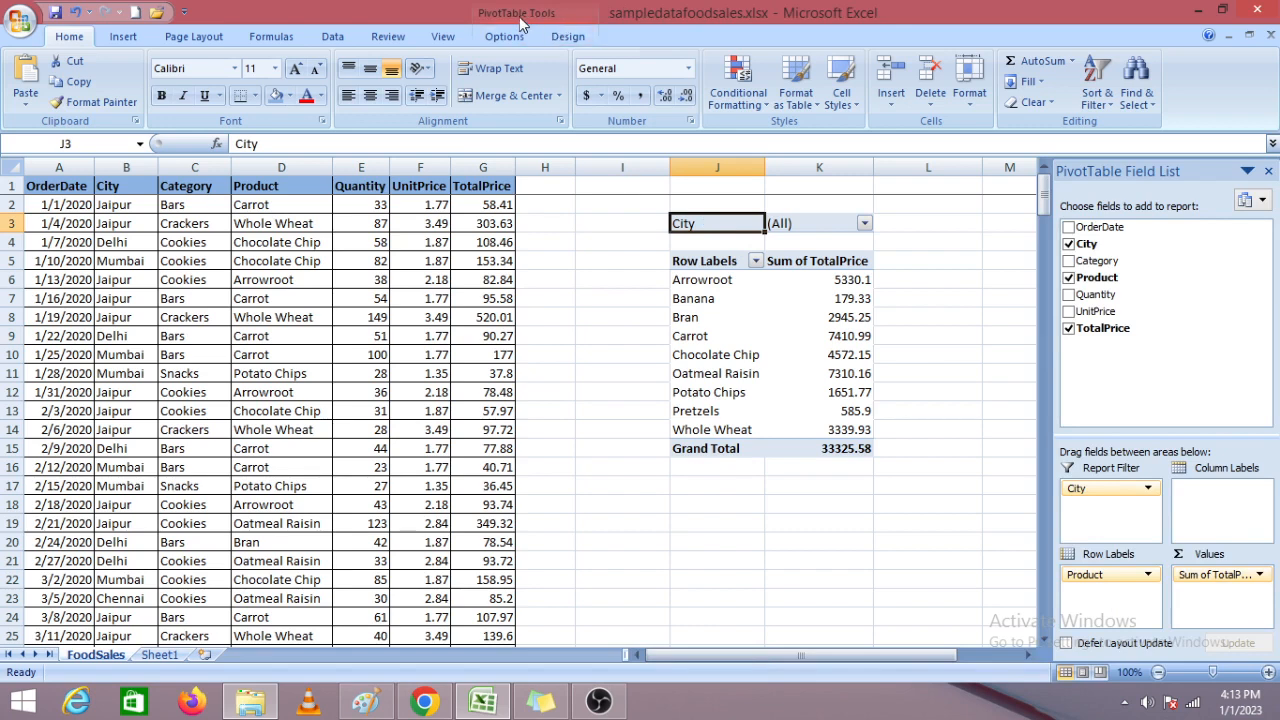
left_click(508, 36)
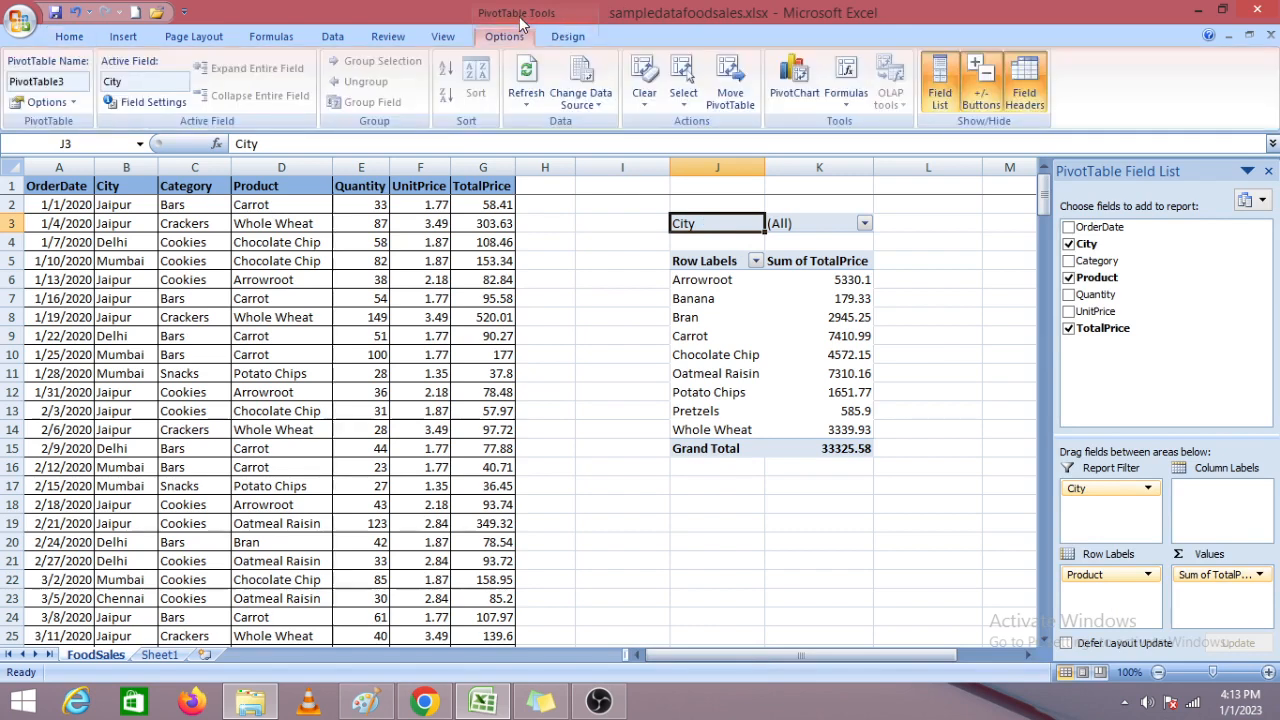
left_click(683, 95)
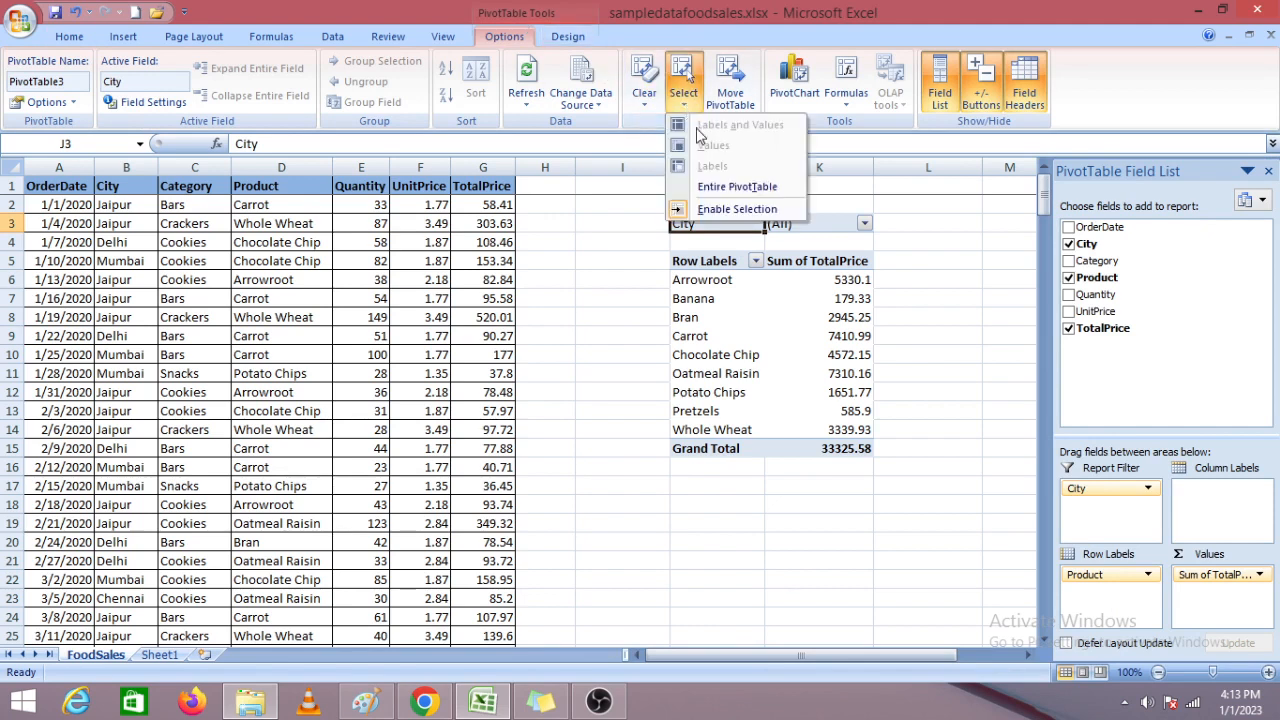
left_click(714, 192)
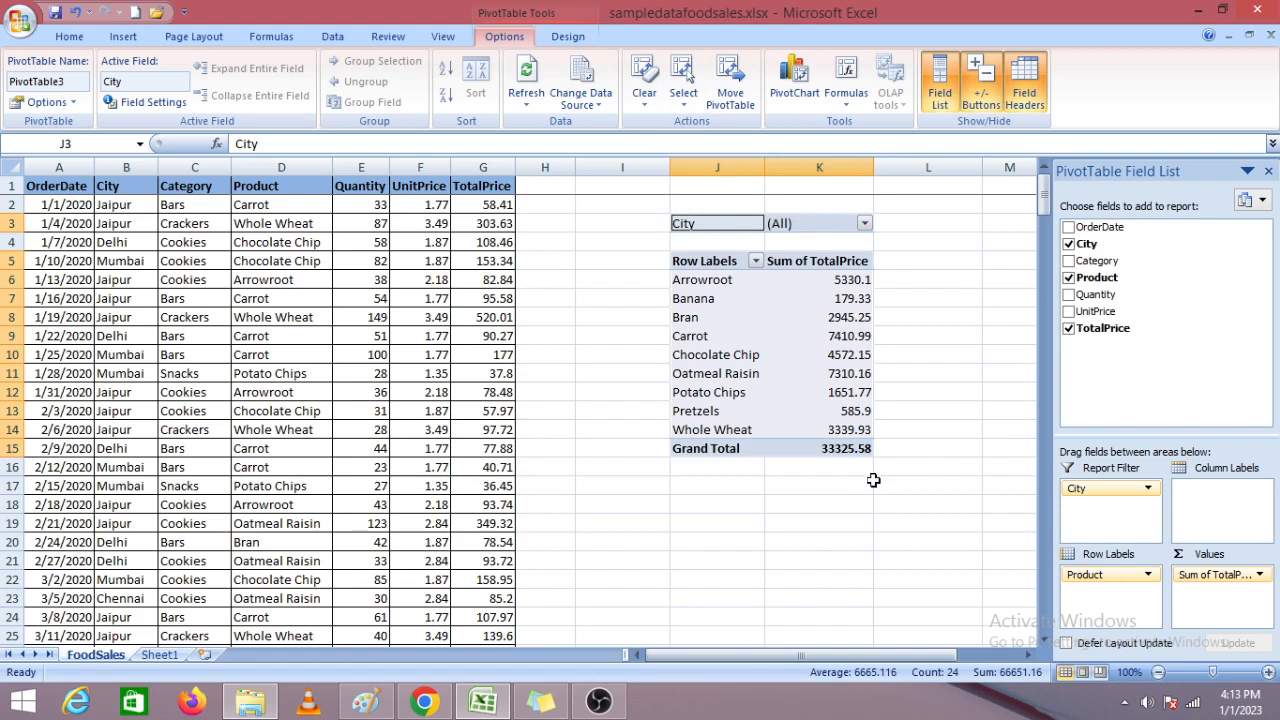
key("Delete")
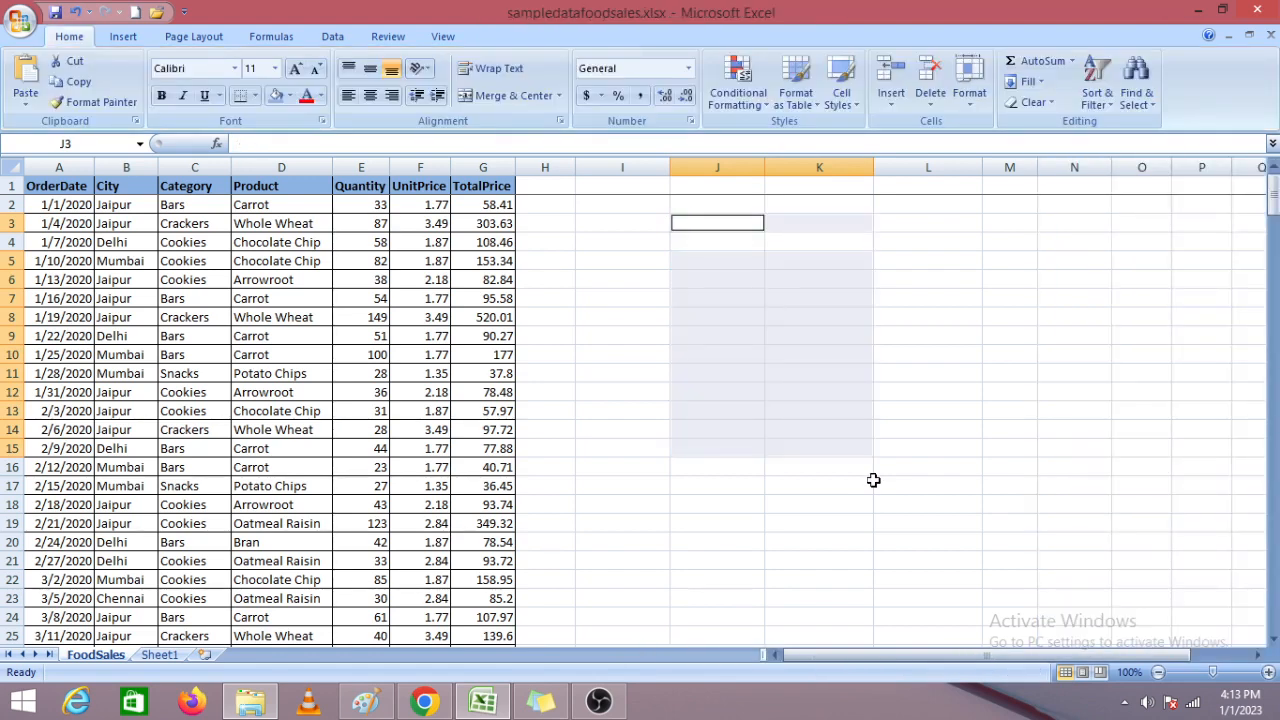
left_click(871, 485)
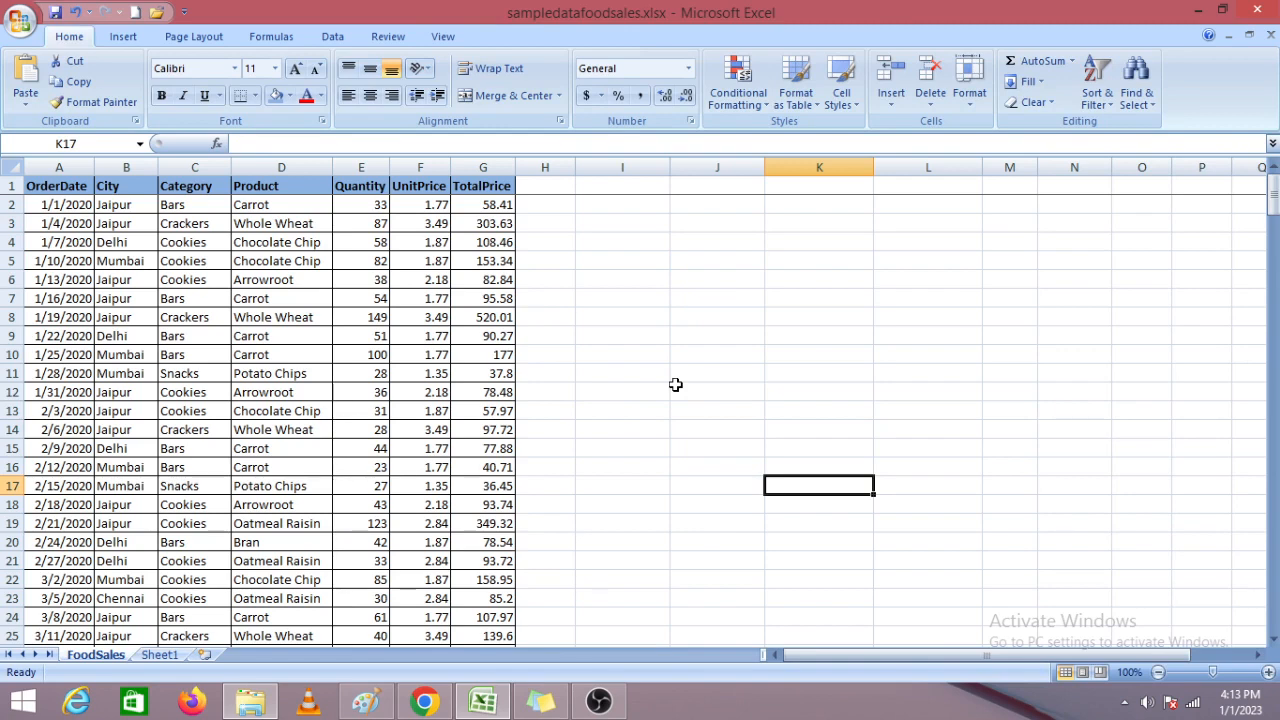
left_click(123, 36)
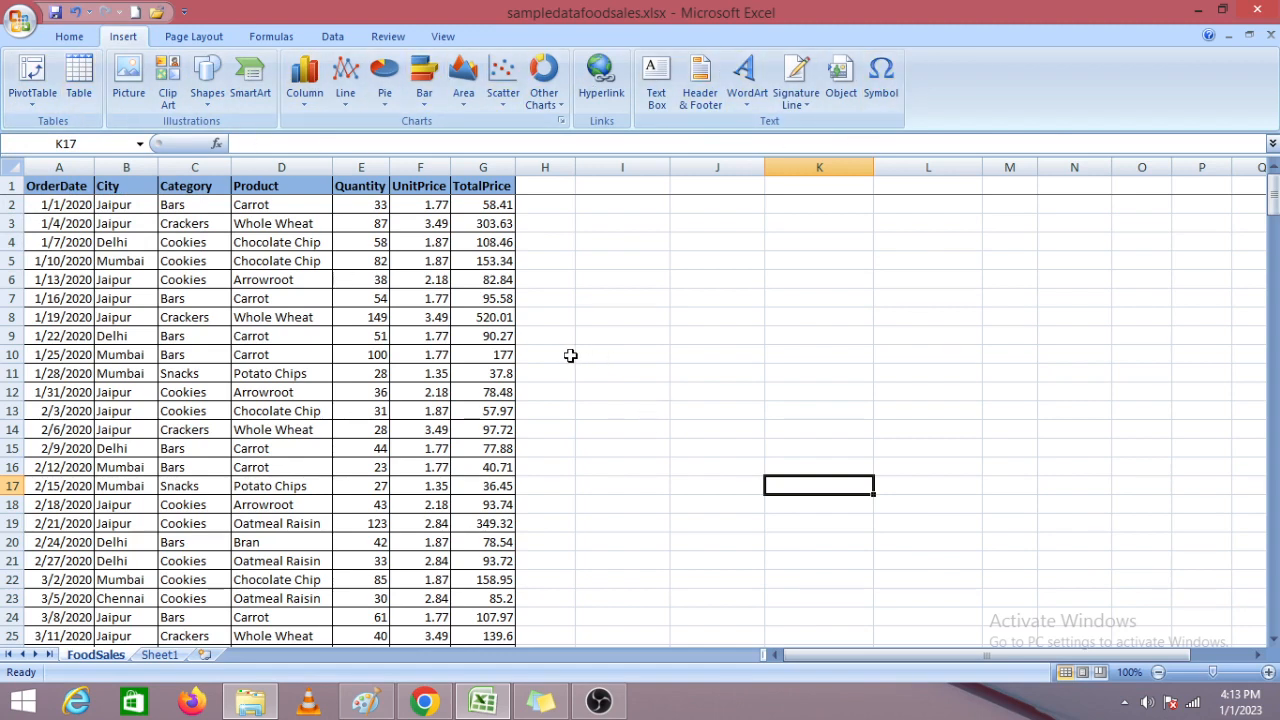
scroll(570, 355, "down", 7)
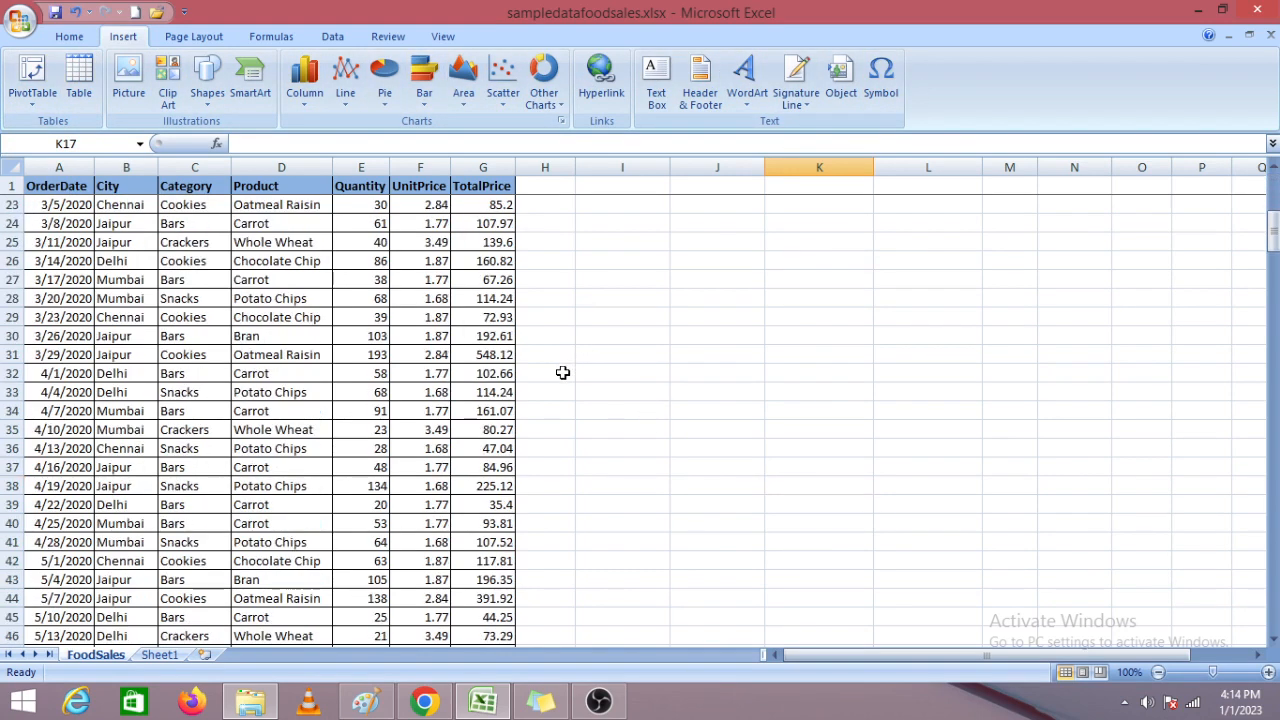
scroll(562, 371, "up", 7)
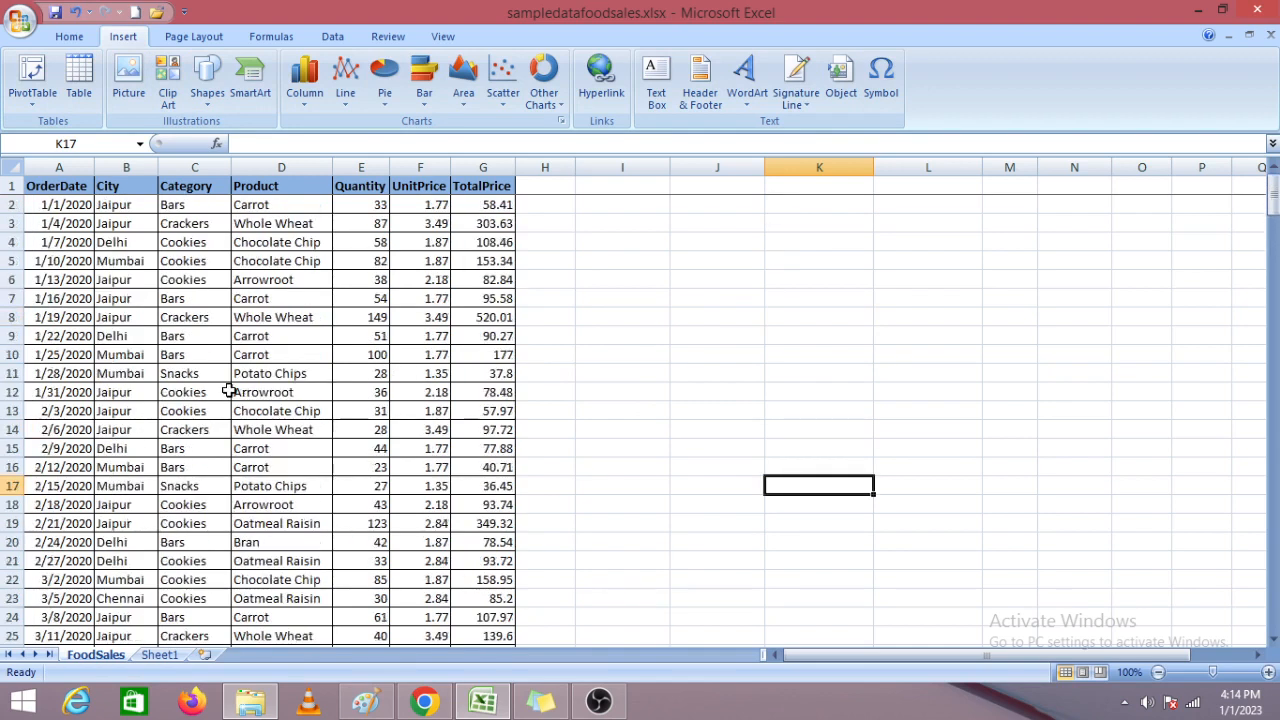